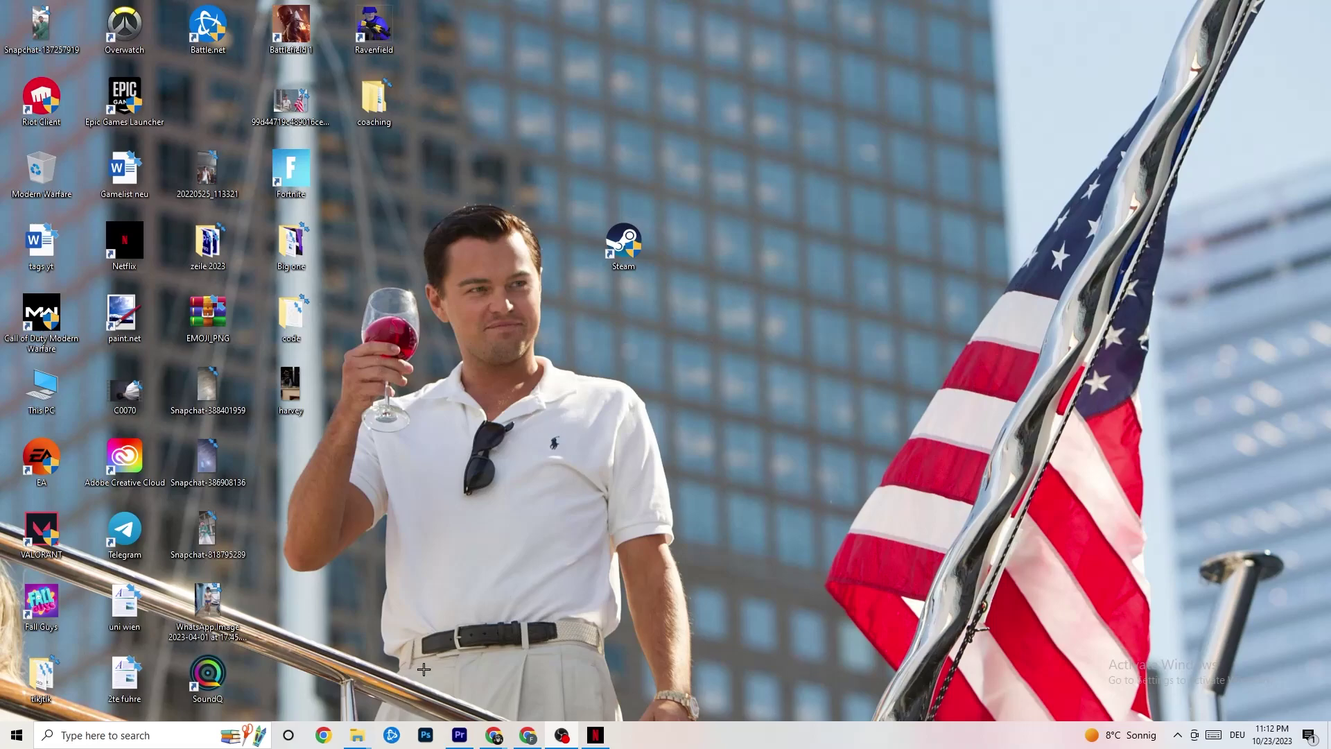
- Open the network adapter list from the Windows network settings and view the Ethernet connection's status
click(3, 744)
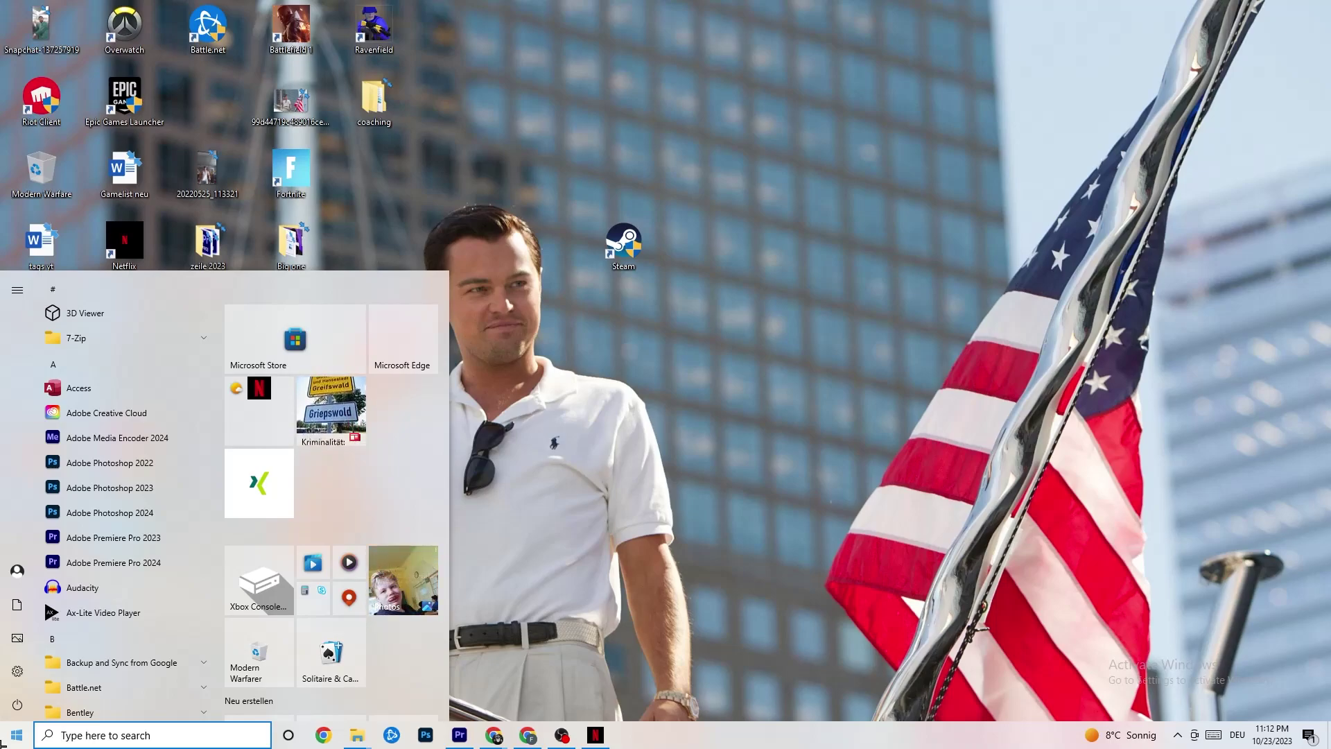
click(16, 671)
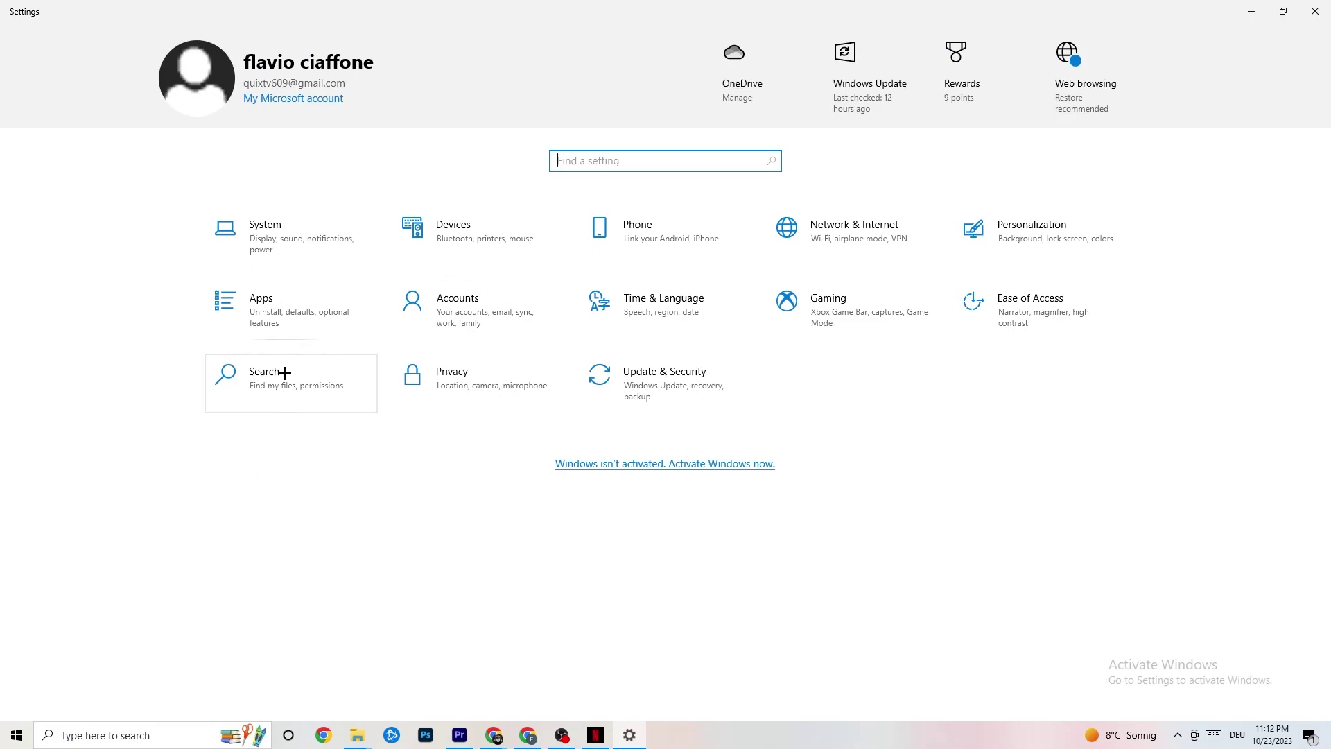
click(878, 234)
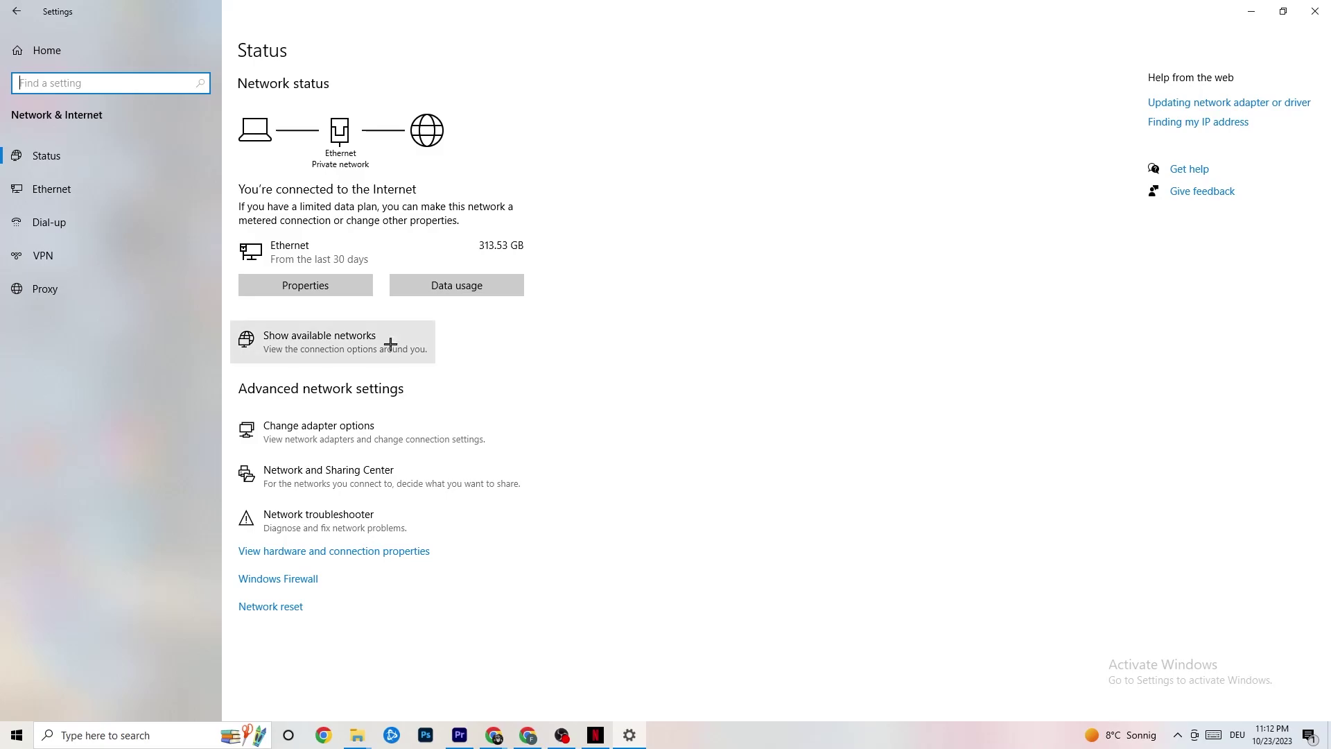
click(380, 421)
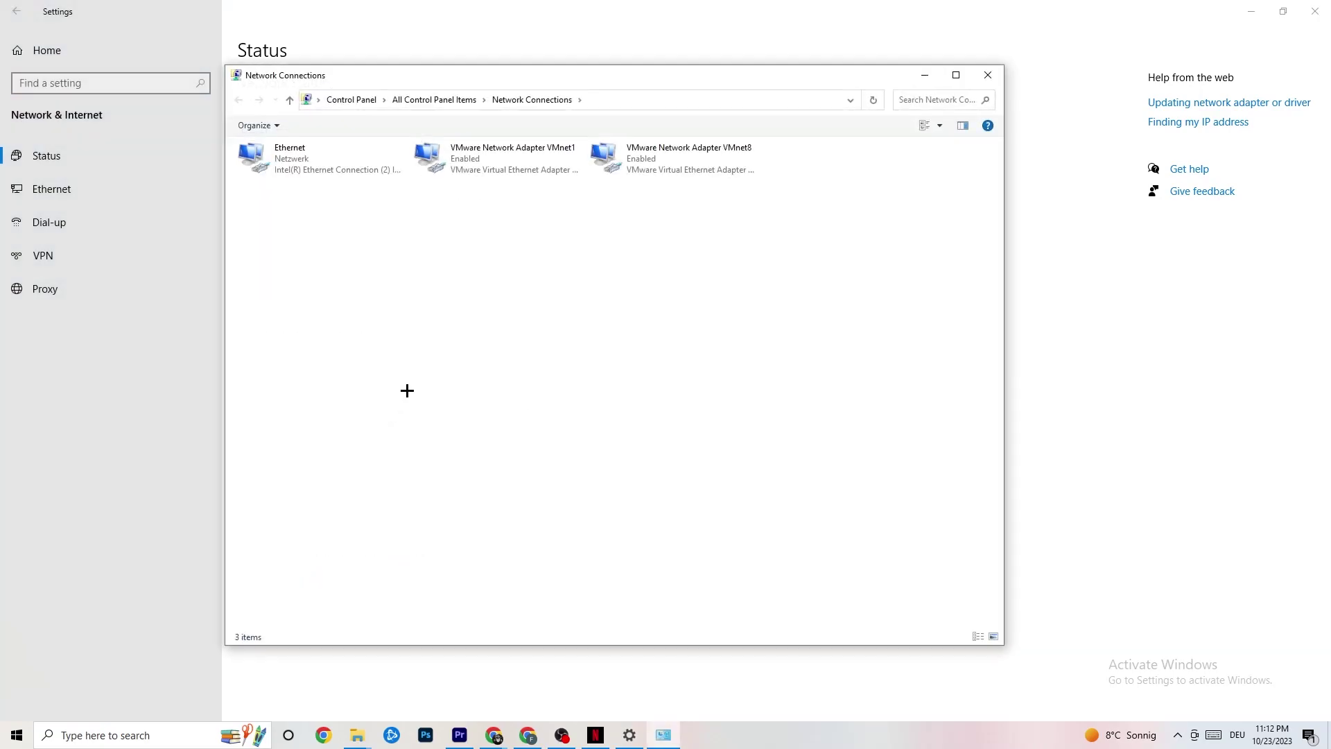
double_click(354, 159)
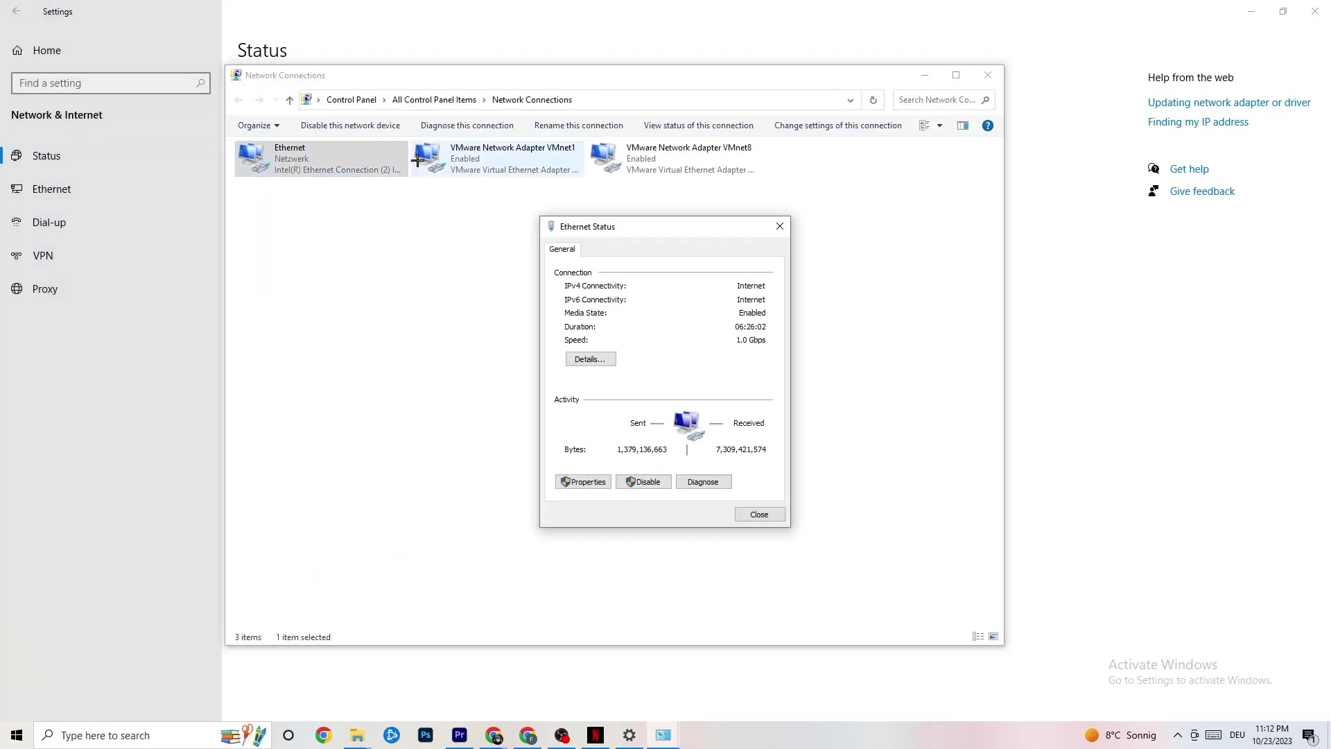
click(779, 229)
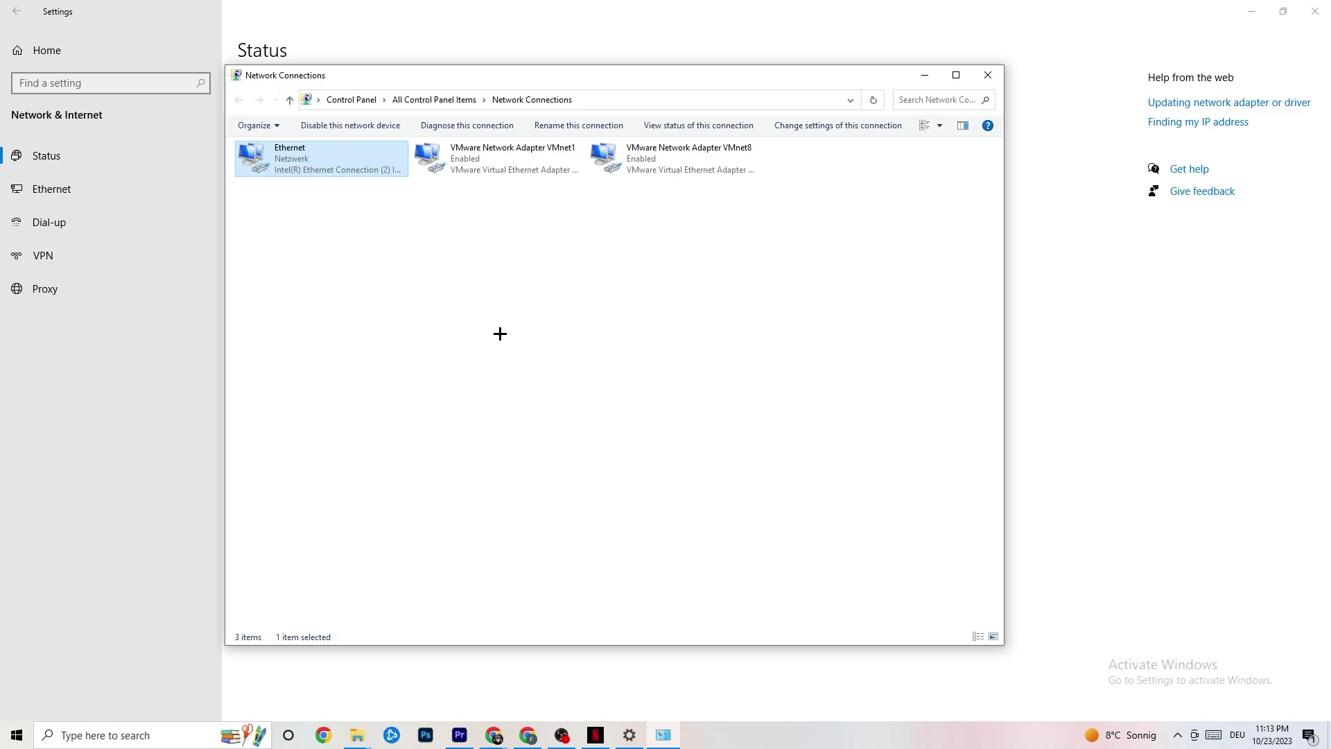
- Disable the Ethernet adapter and enable it again, closing the adapter list when done
right_click(324, 166)
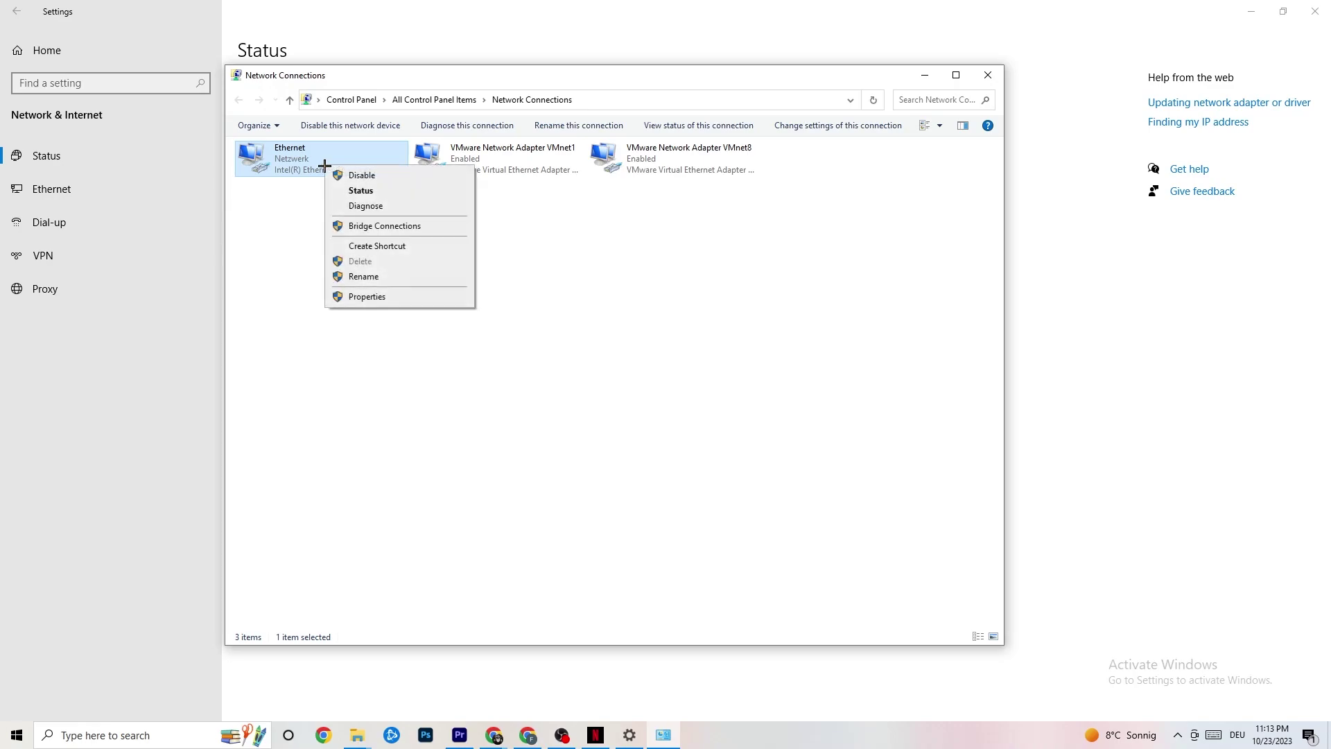
click(376, 176)
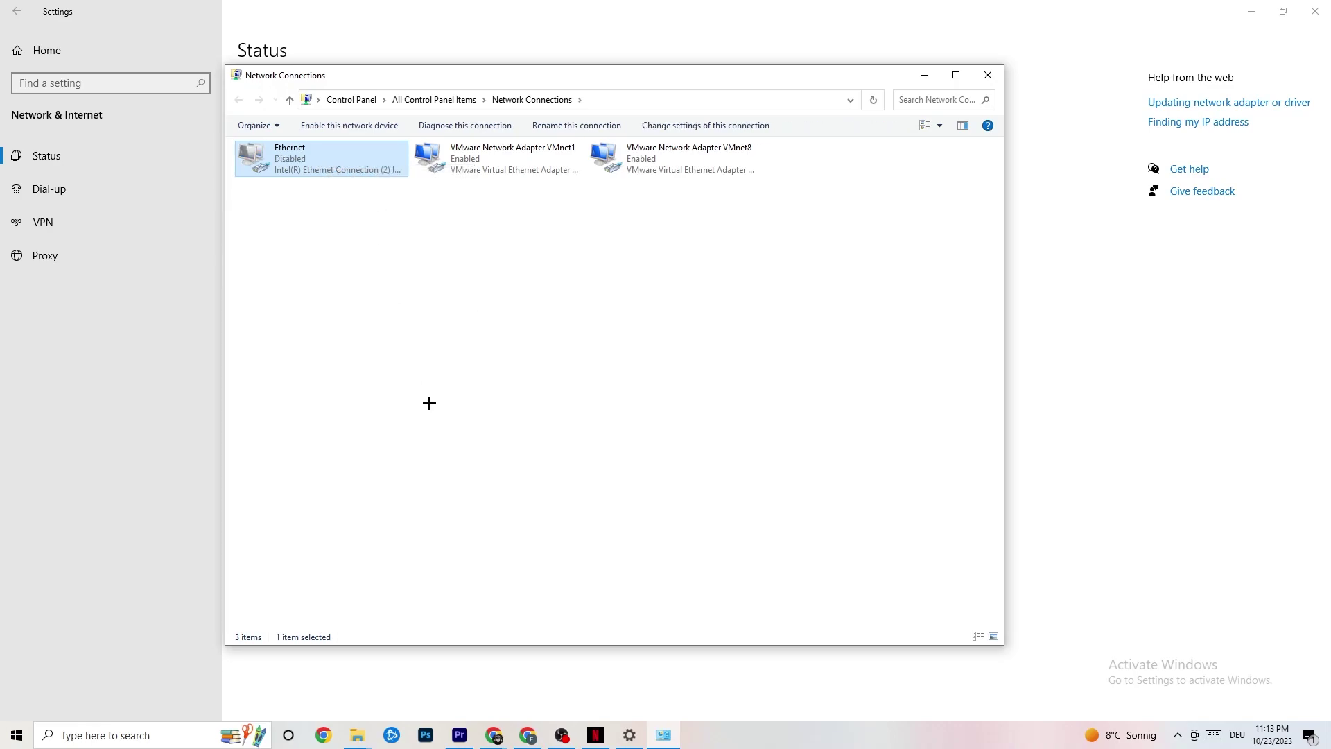
right_click(321, 168)
click(363, 182)
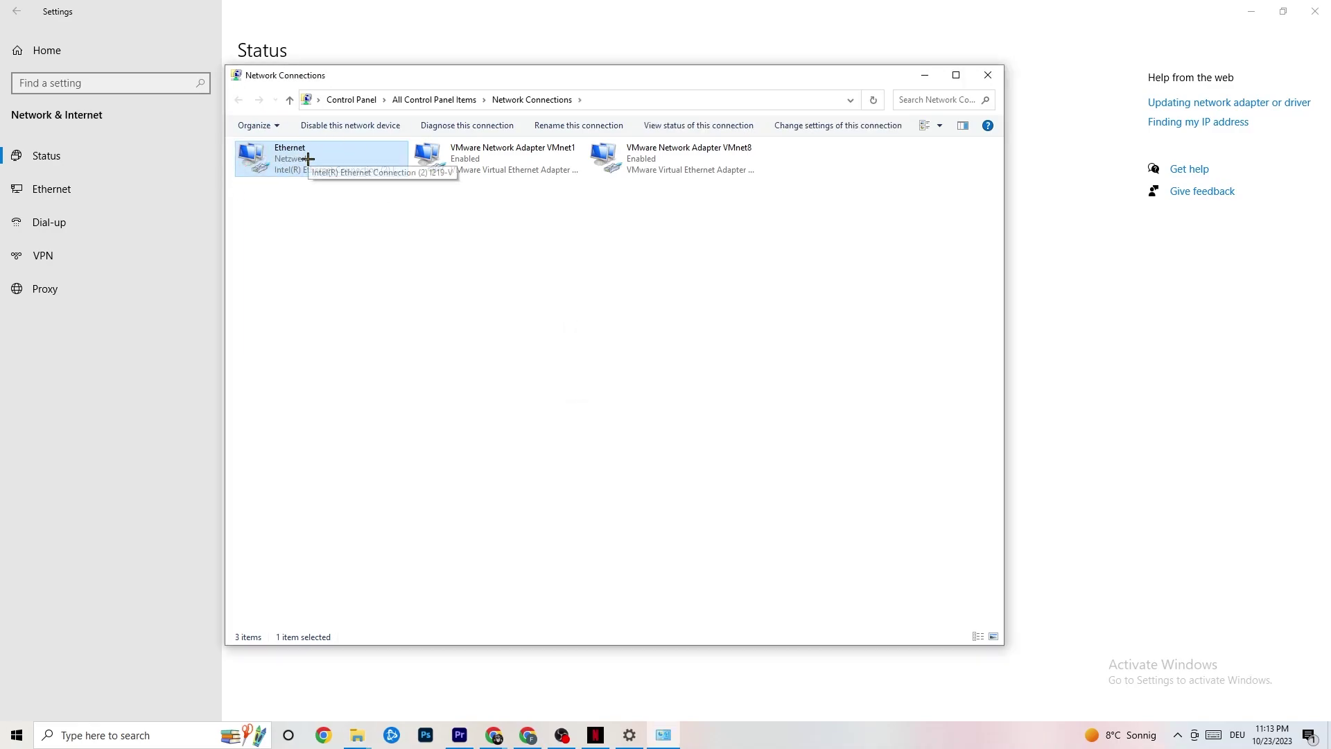
click(988, 75)
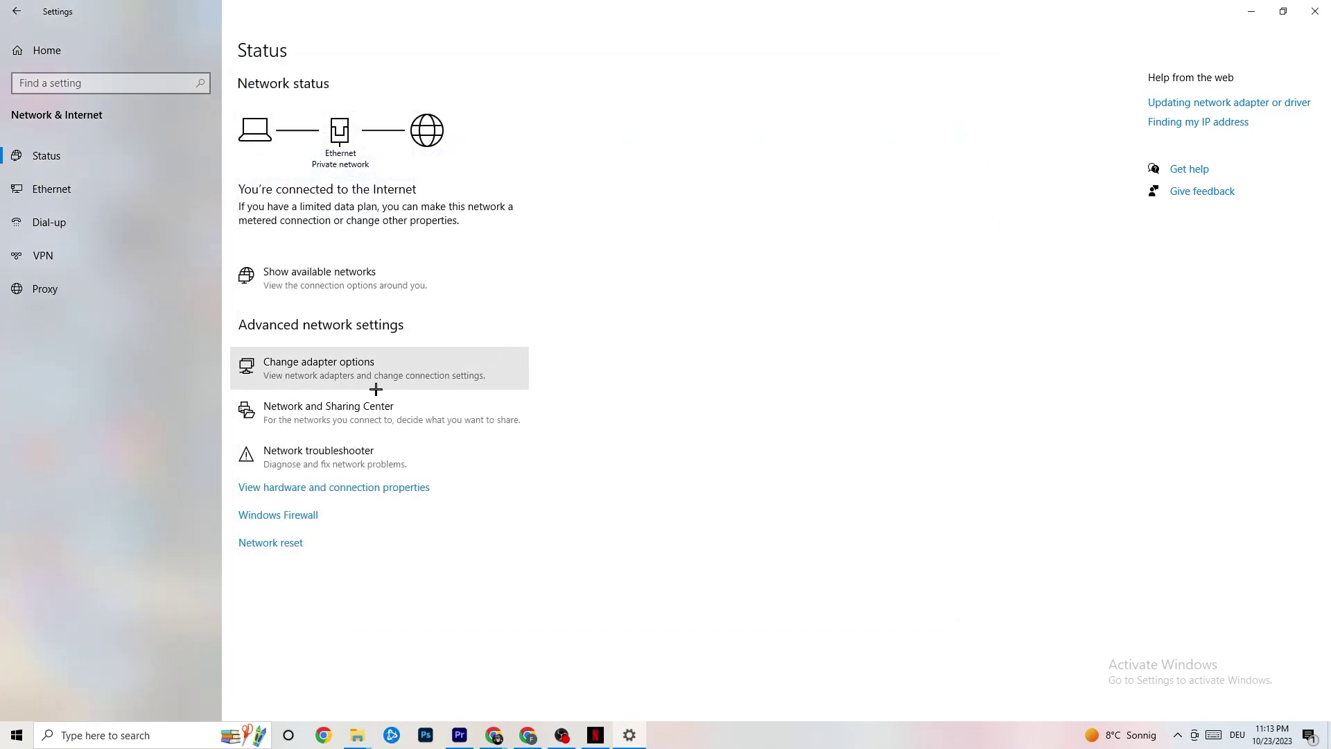
- View the troubleshooting page reached from the Network and Sharing Center, and close that page
click(331, 412)
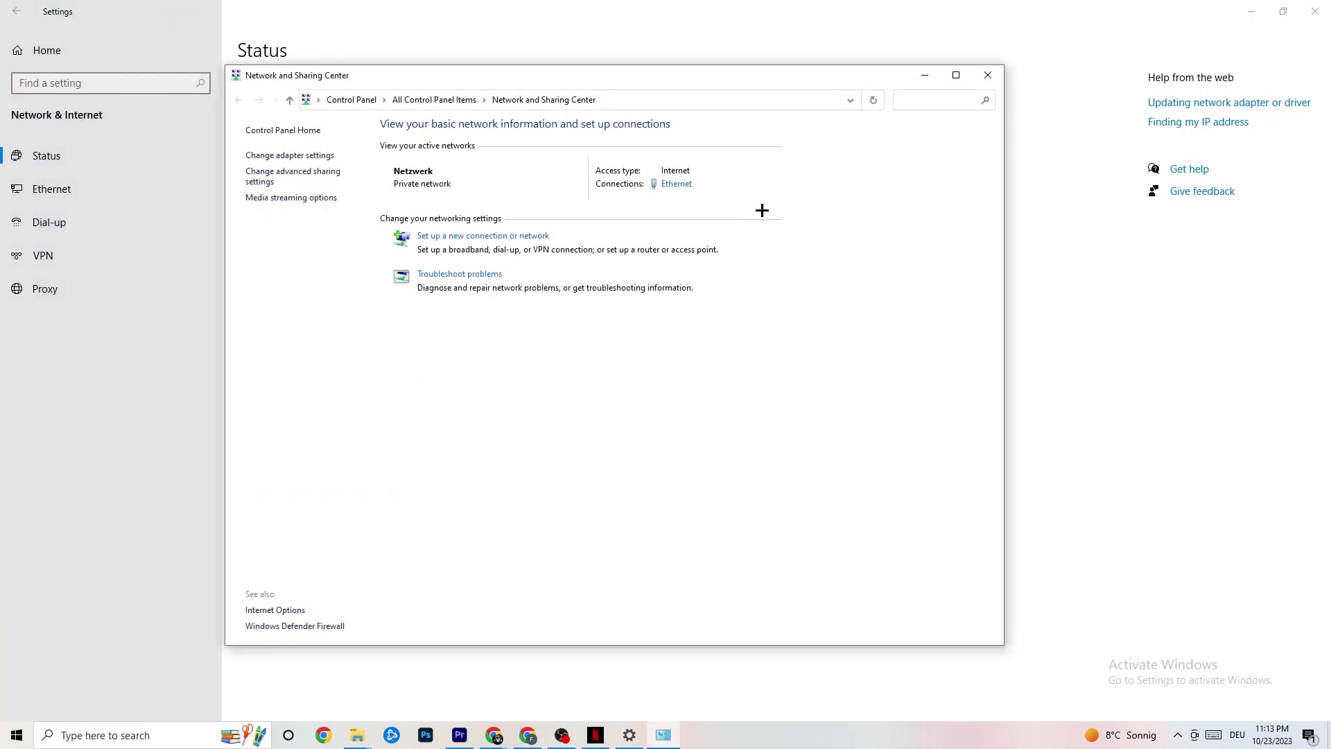
click(955, 75)
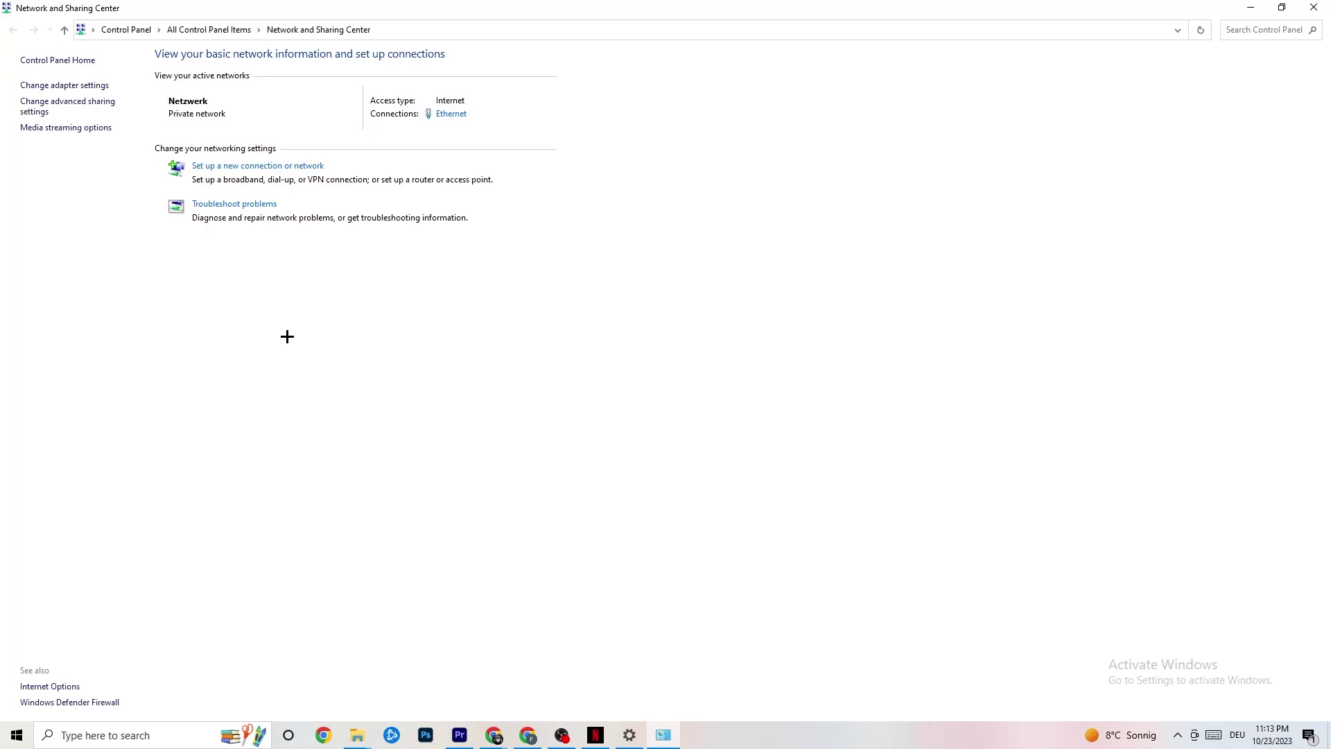
click(255, 208)
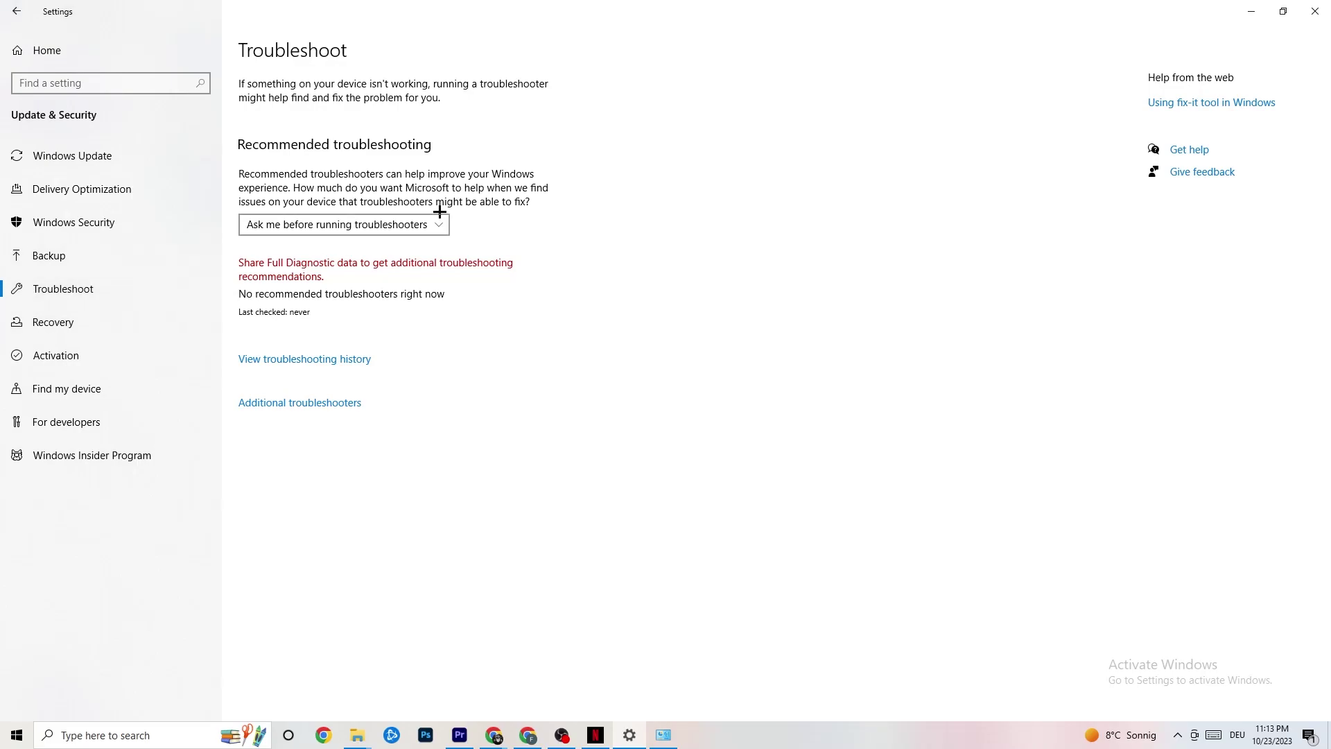
click(1300, 3)
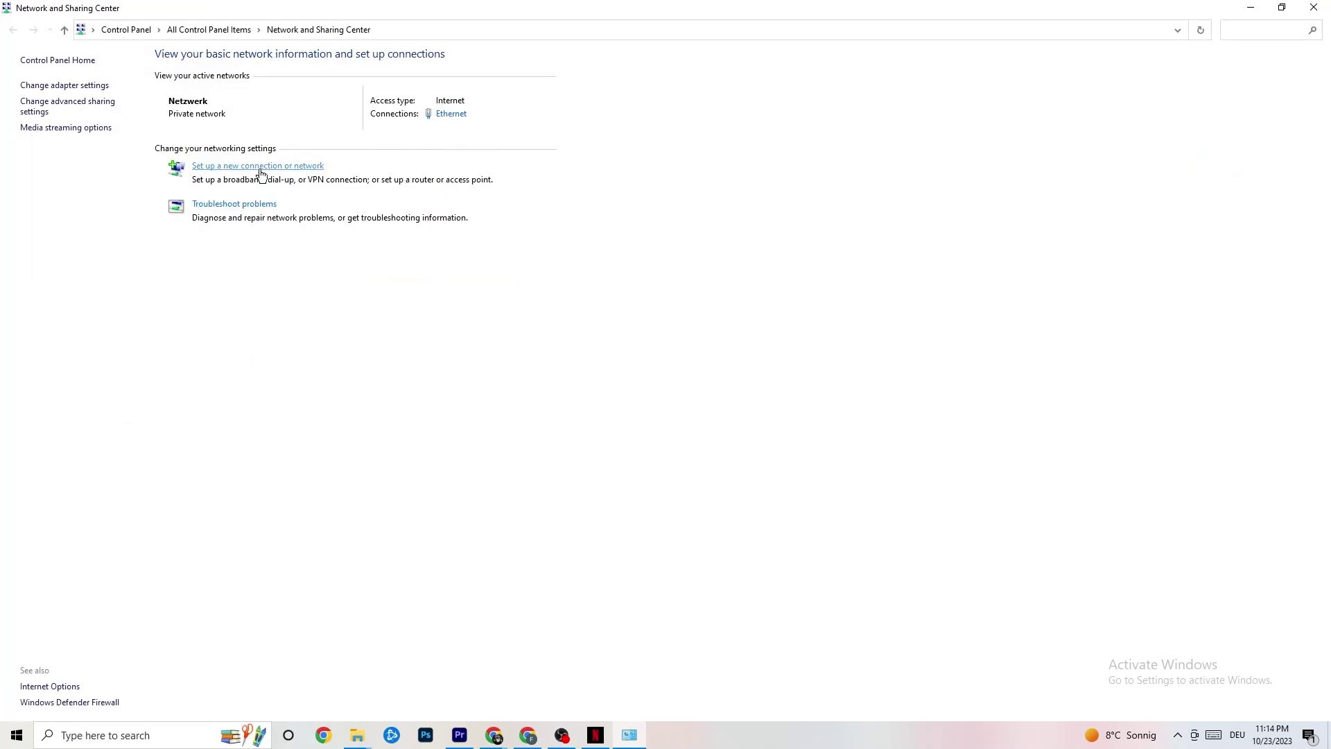
- Open the Internet Protocol Version 4 (TCP/IPv4) properties of the active Ethernet connection
click(460, 116)
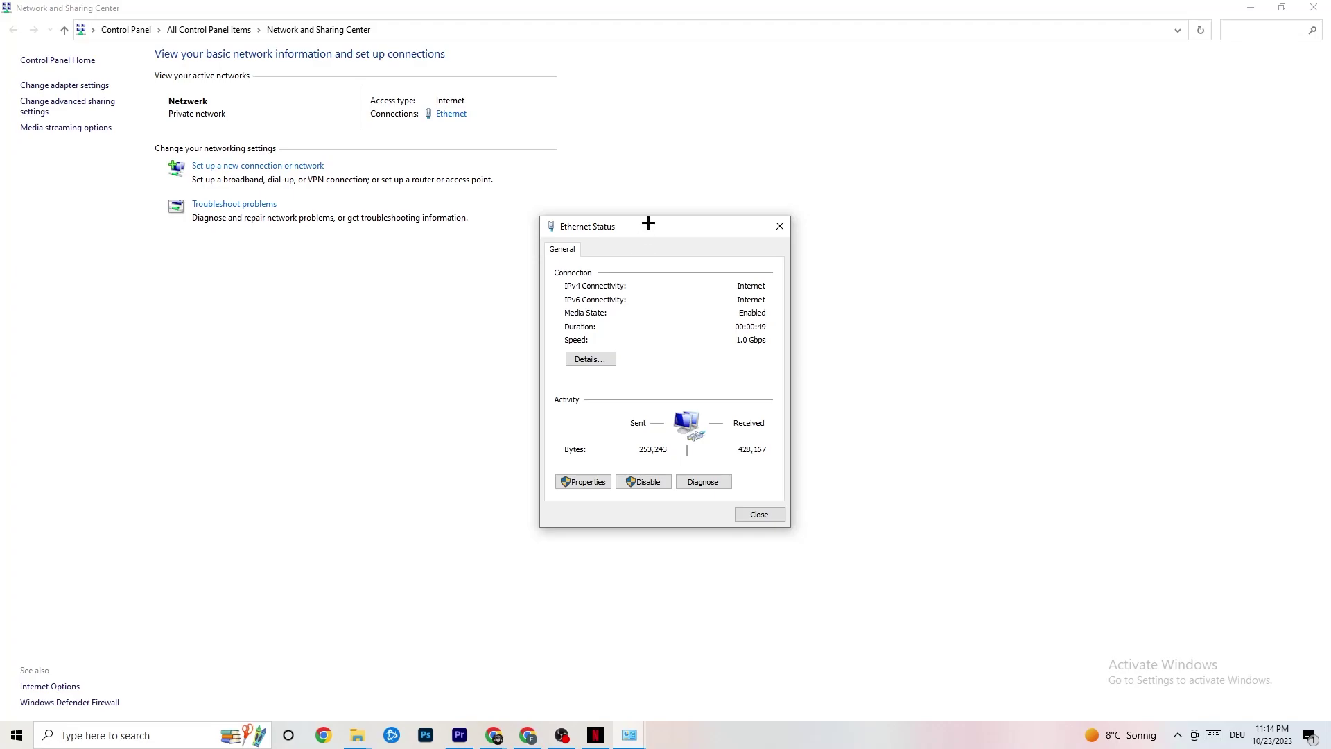
drag(647, 220, 439, 202)
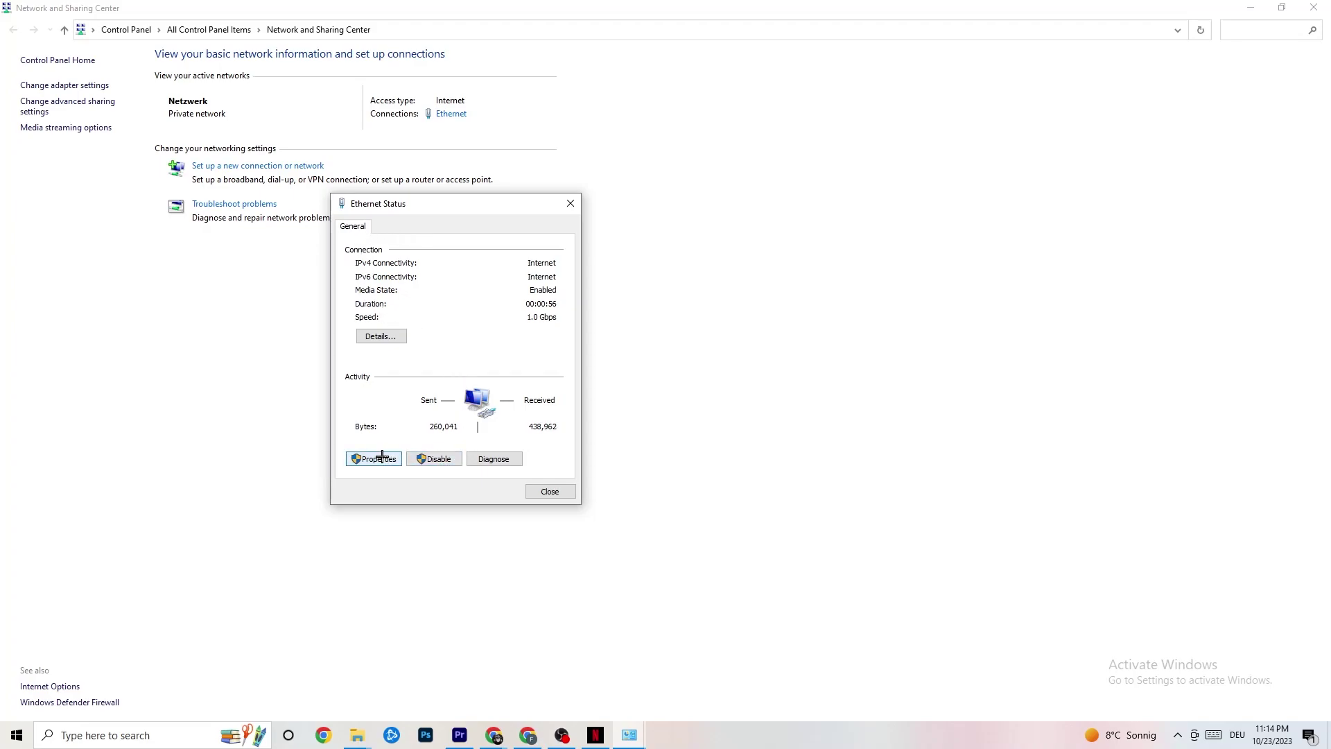
key(Return)
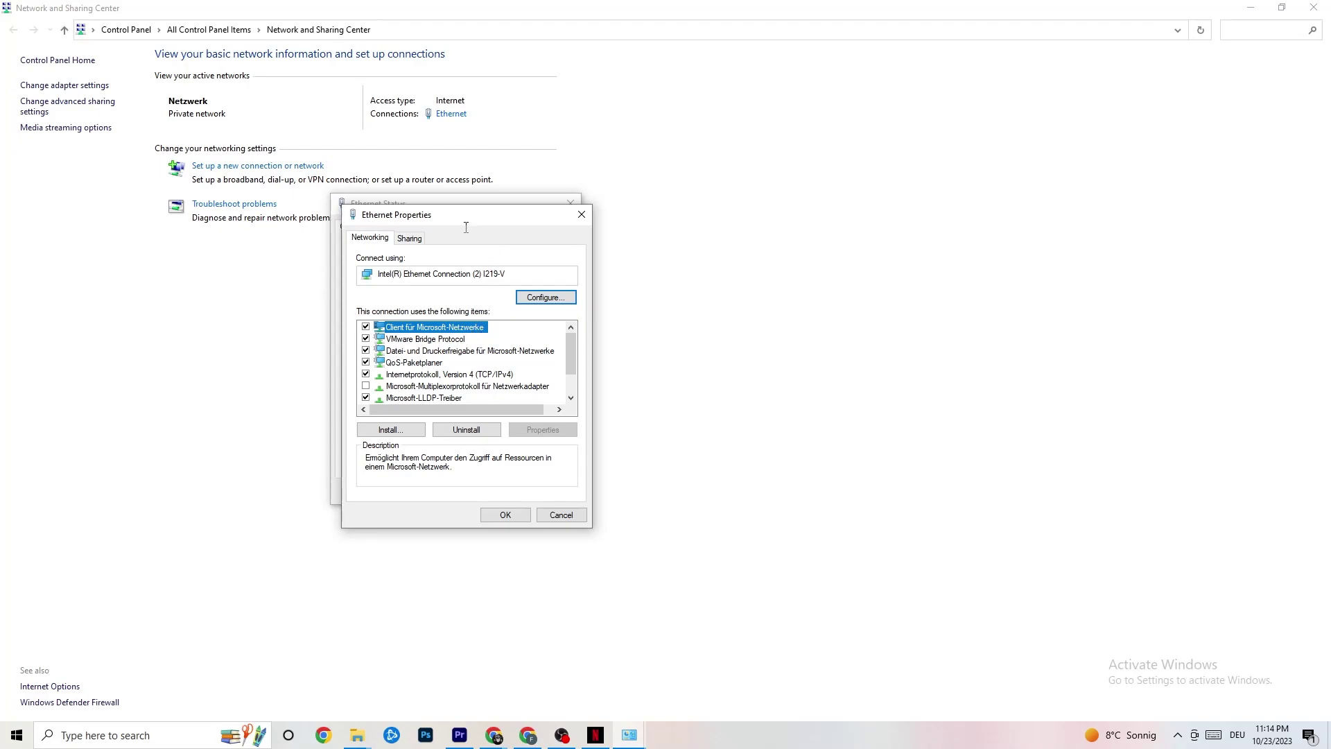
drag(448, 211, 523, 135)
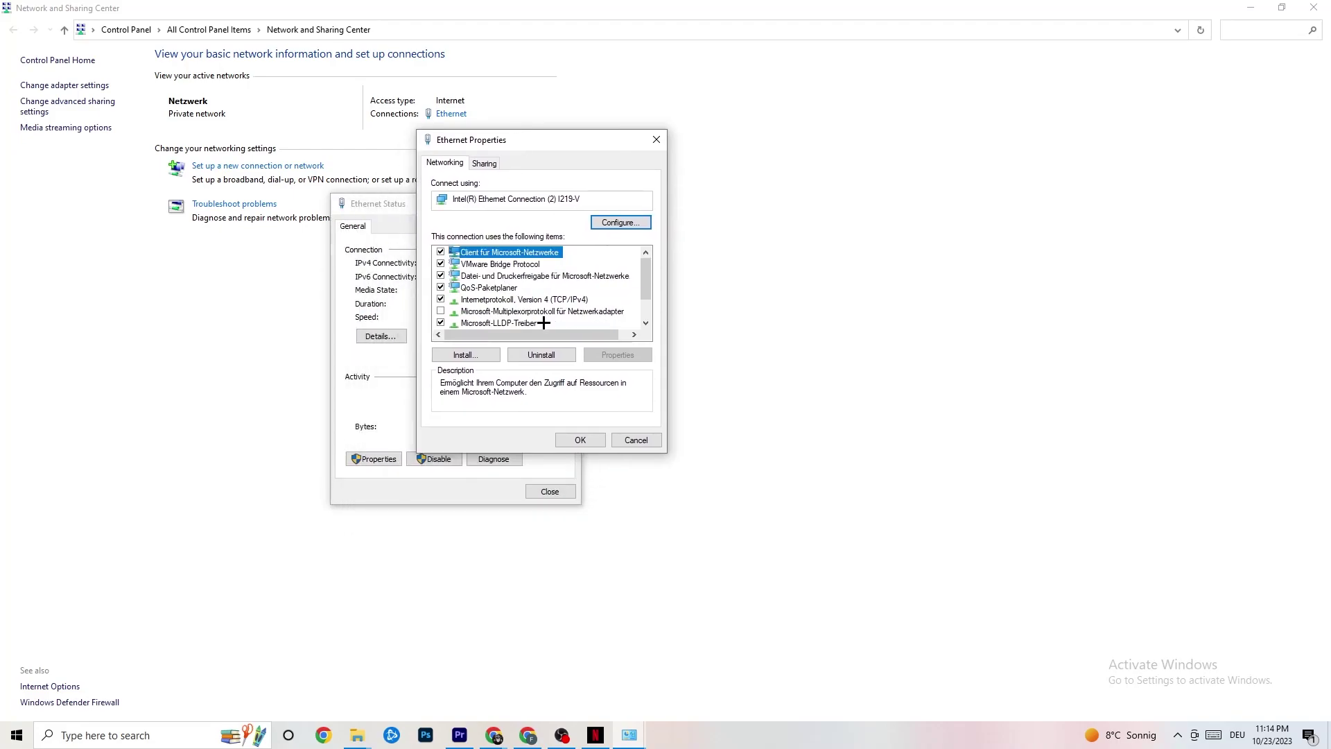
double_click(505, 300)
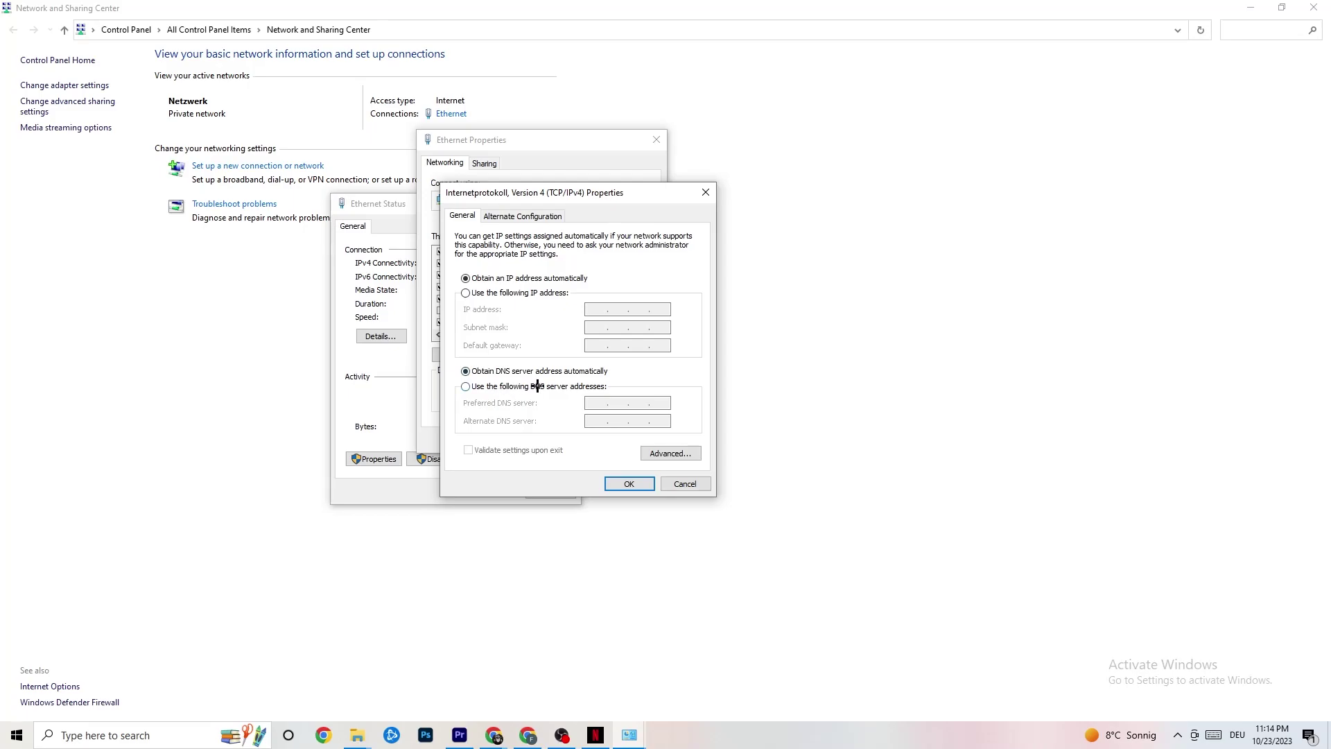
- Try switching the IPv4 configuration to manually specified DNS server addresses, without saving, and close the network windows
click(467, 388)
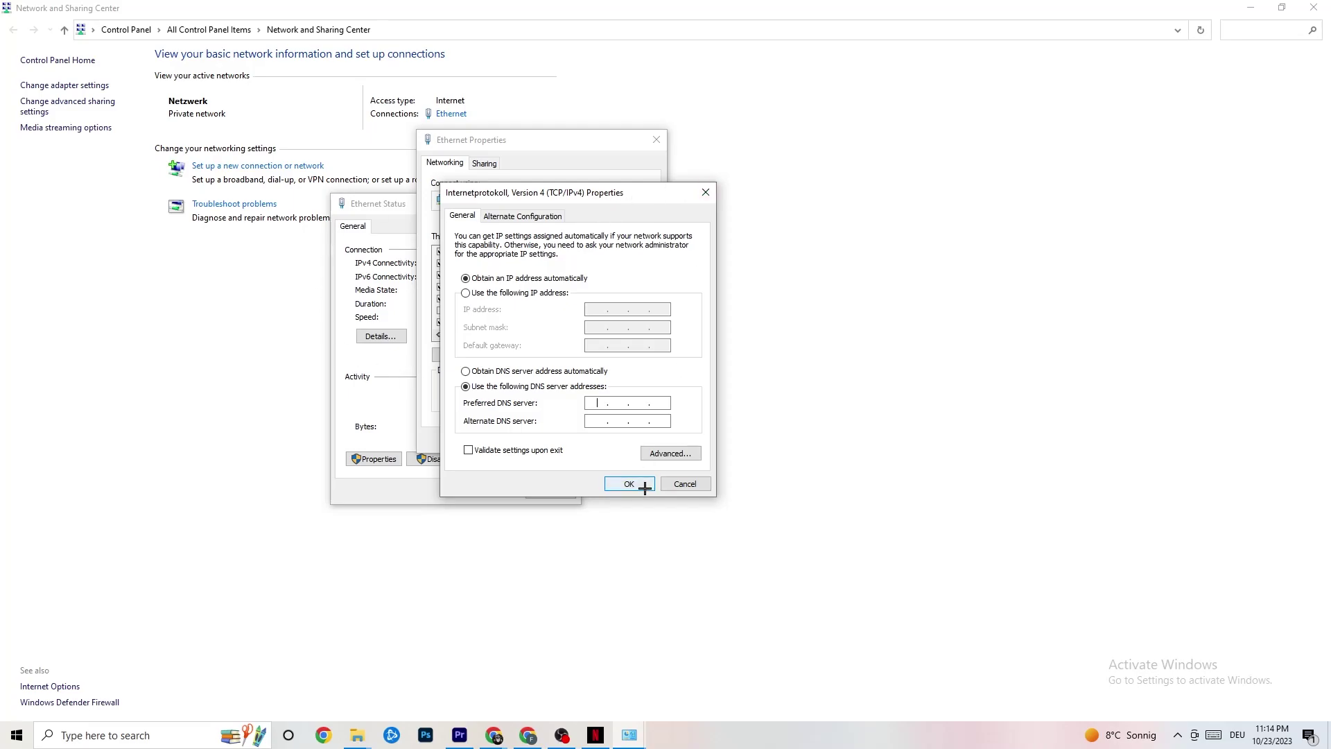
click(705, 193)
click(656, 139)
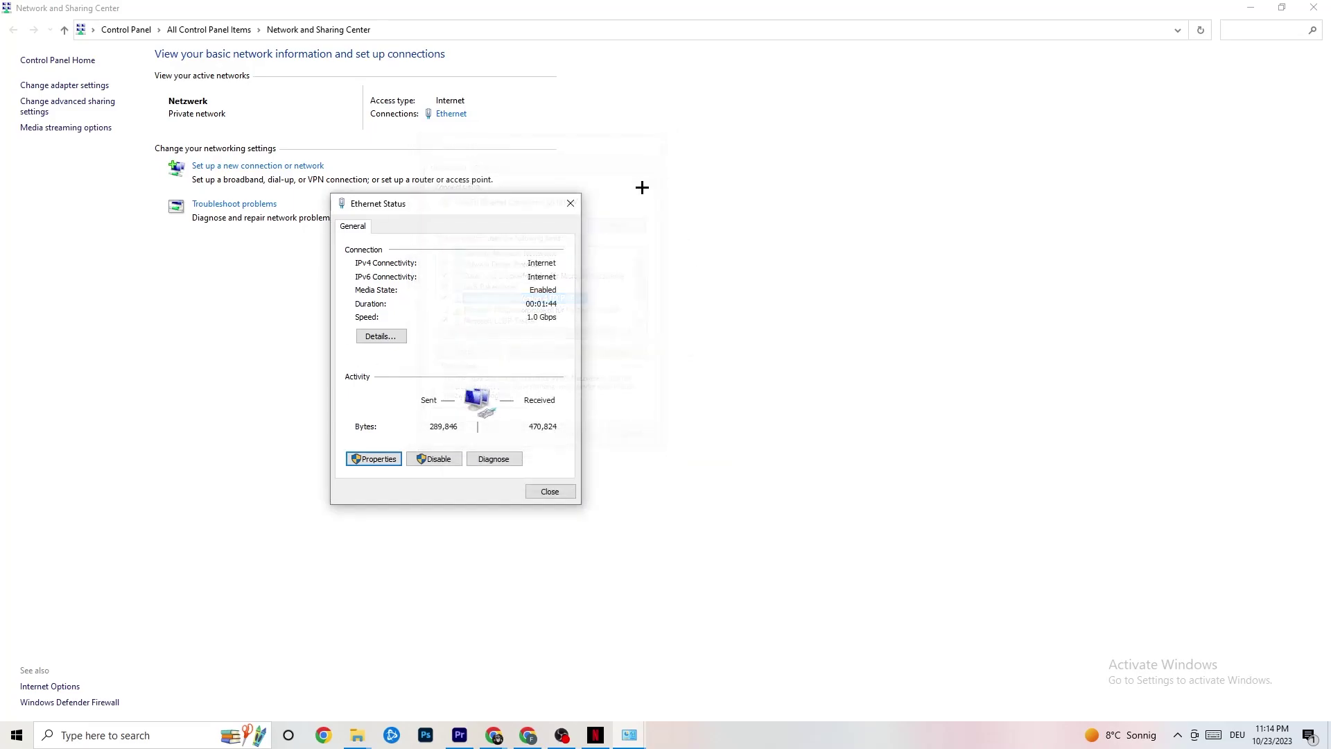
click(569, 203)
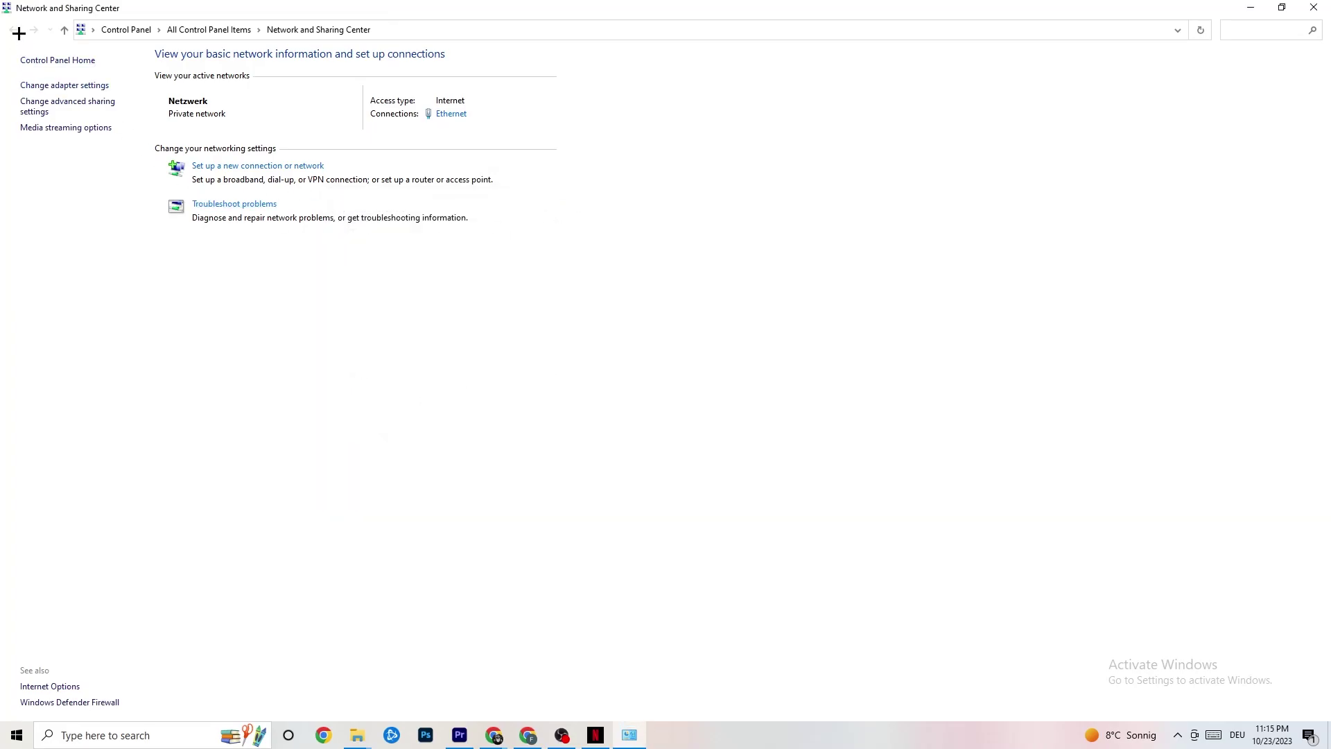
click(1314, 7)
- Look up the web help on updating the network adapter or driver from the Network & Internet settings
click(17, 735)
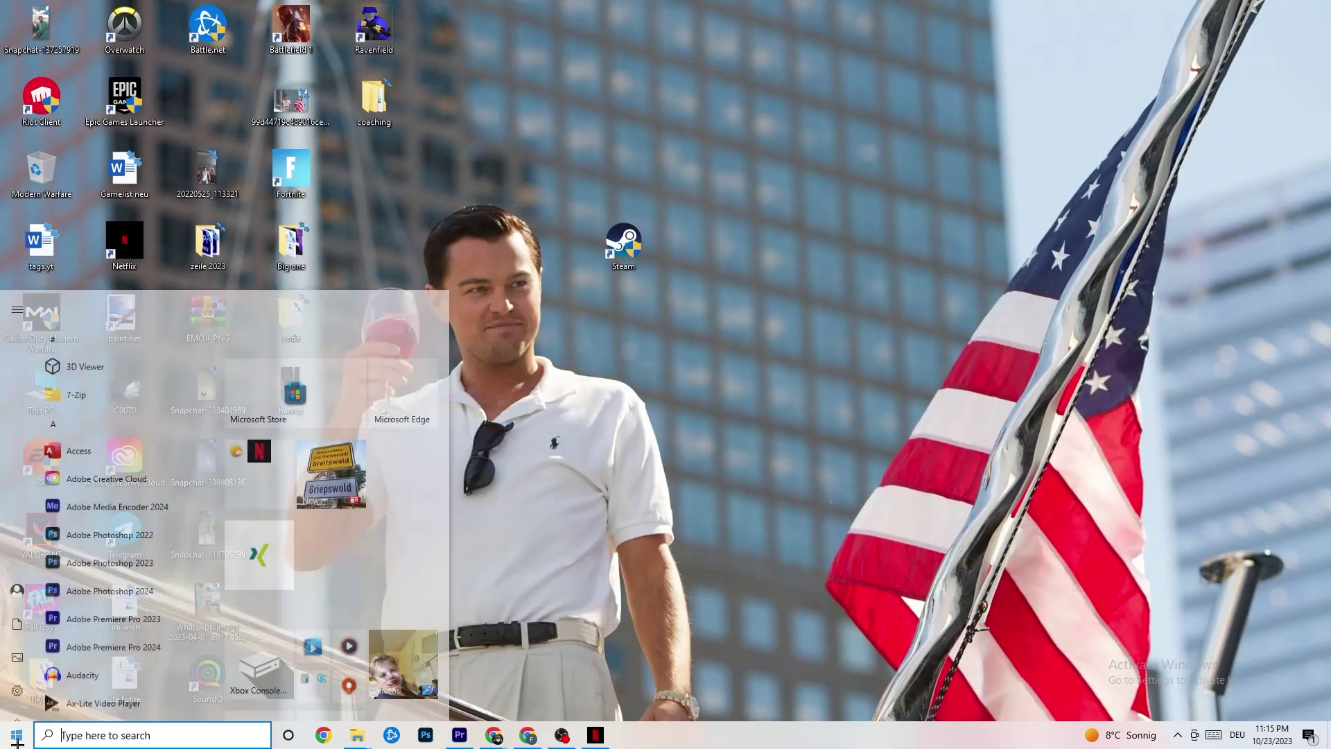
click(17, 669)
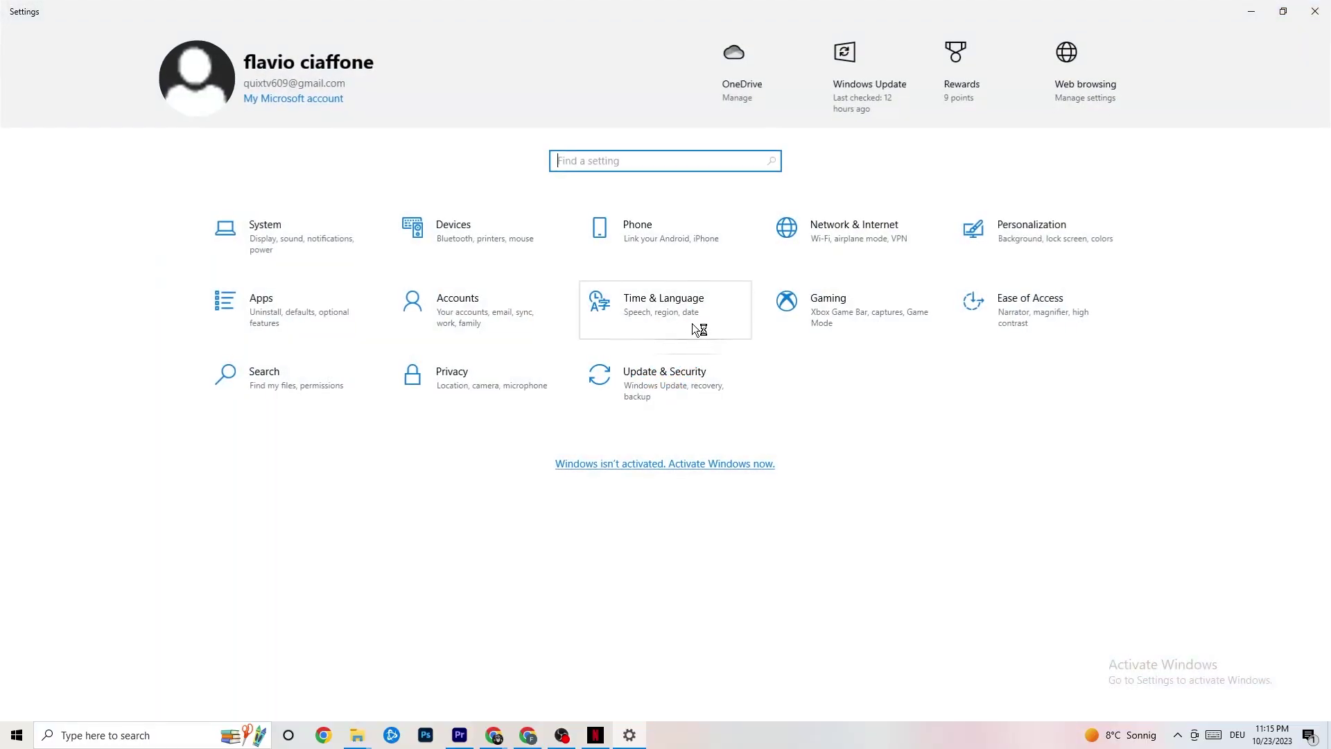
click(832, 235)
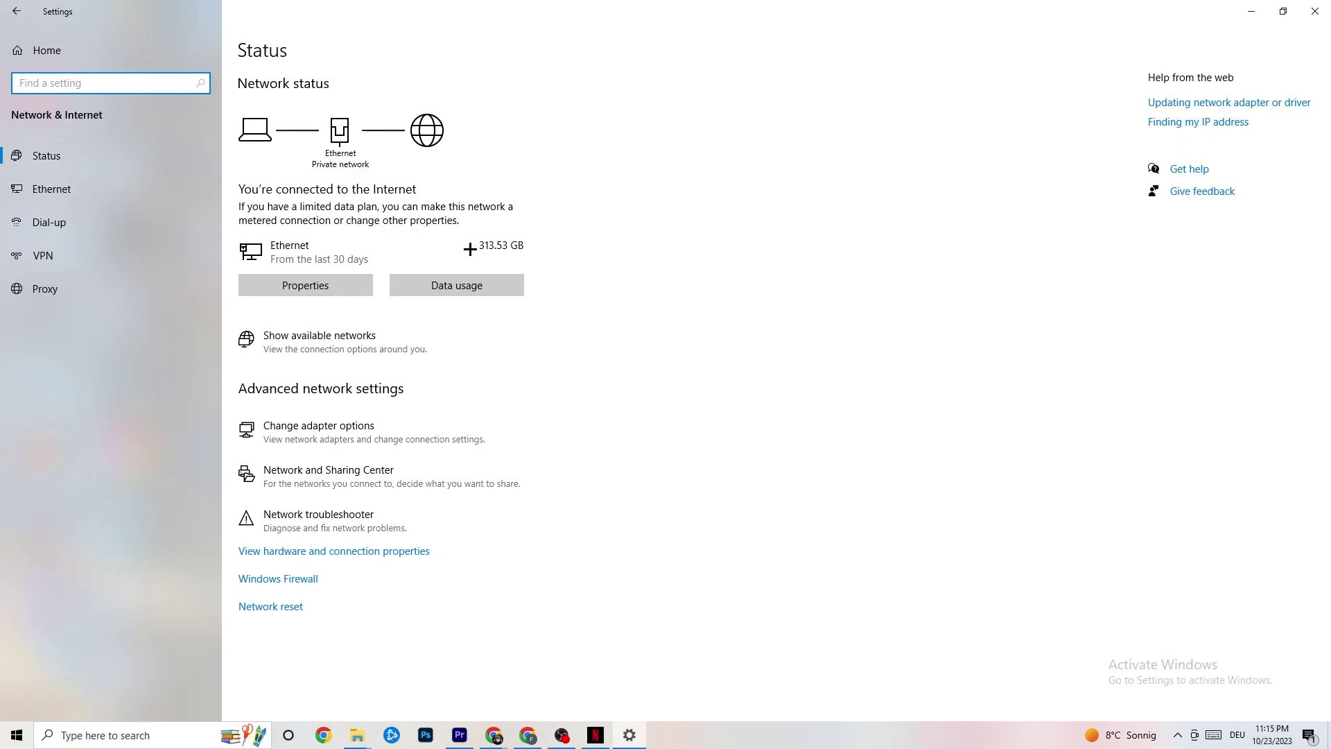
click(1233, 111)
drag(407, 131, 679, 84)
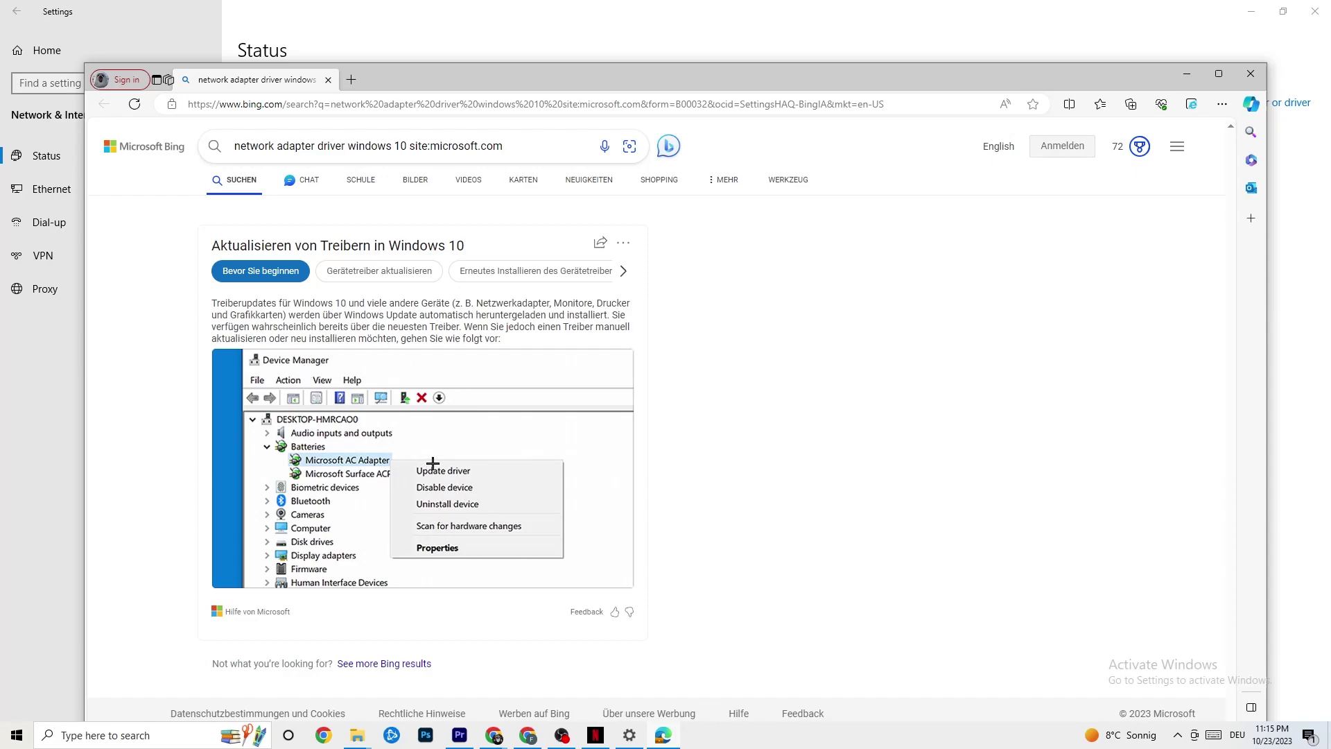
click(1260, 75)
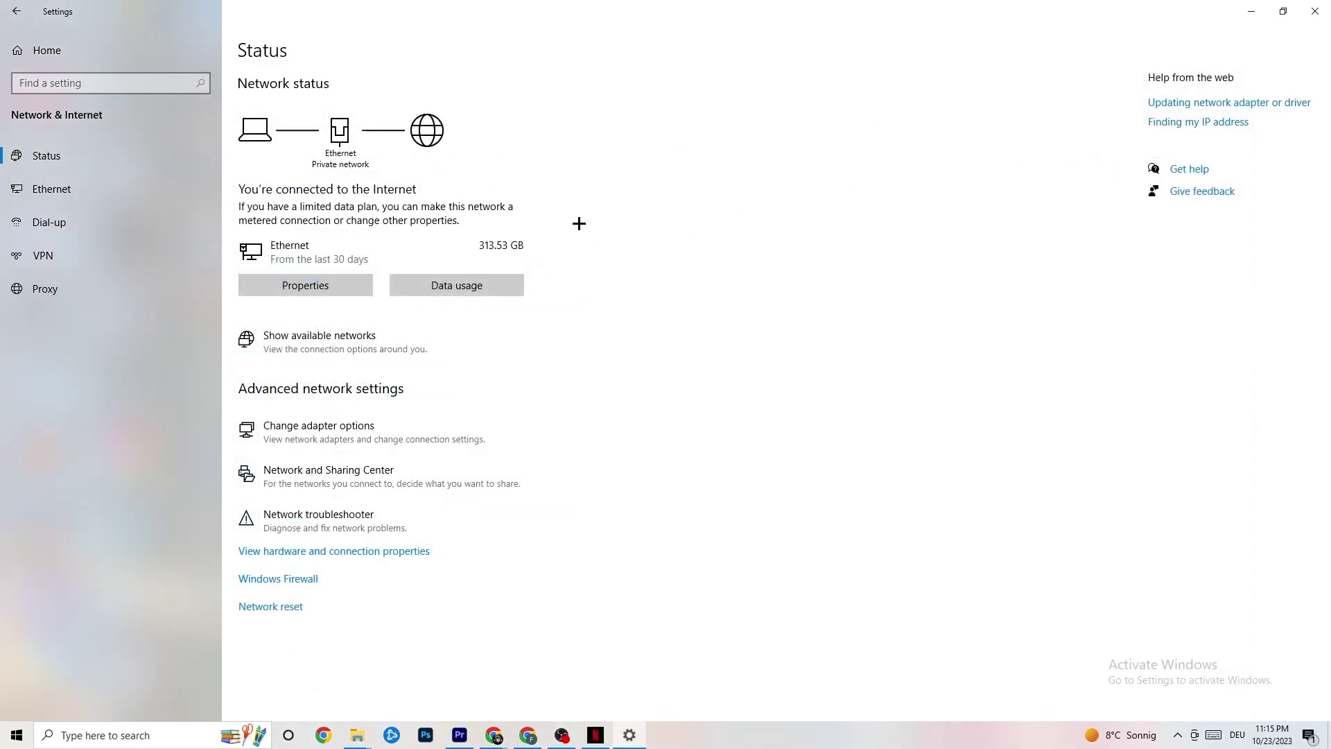
- Show the available networks from the network status page, and close the settings
click(400, 345)
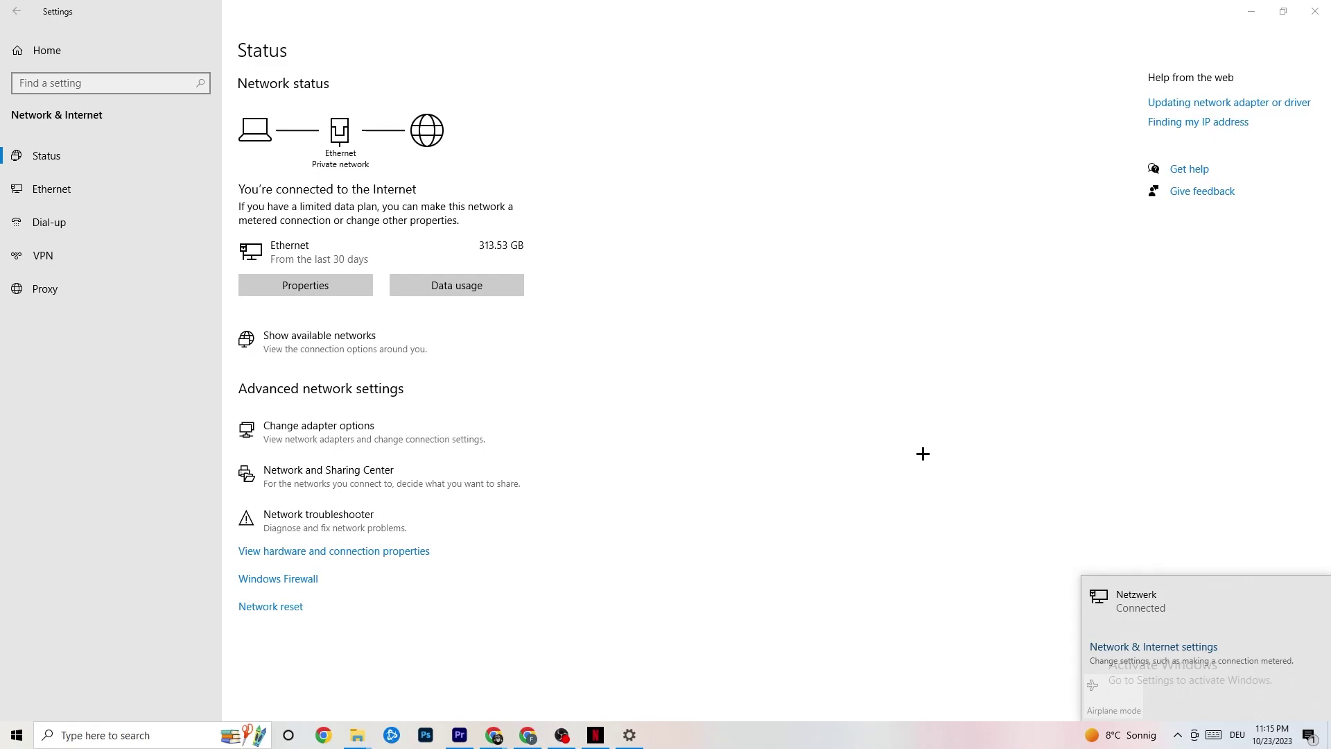
click(824, 420)
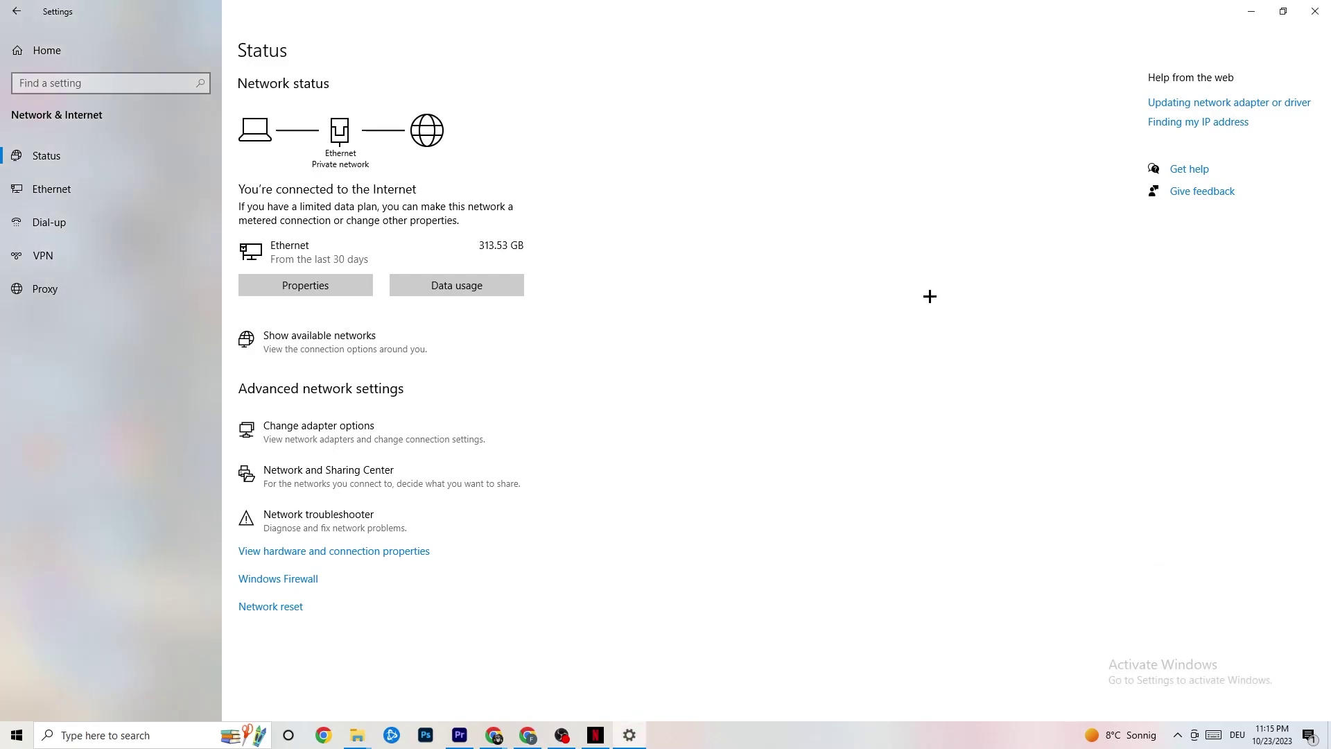
click(1315, 11)
- View the Windows Update status page in the Update & Security settings, and close it
key(super)
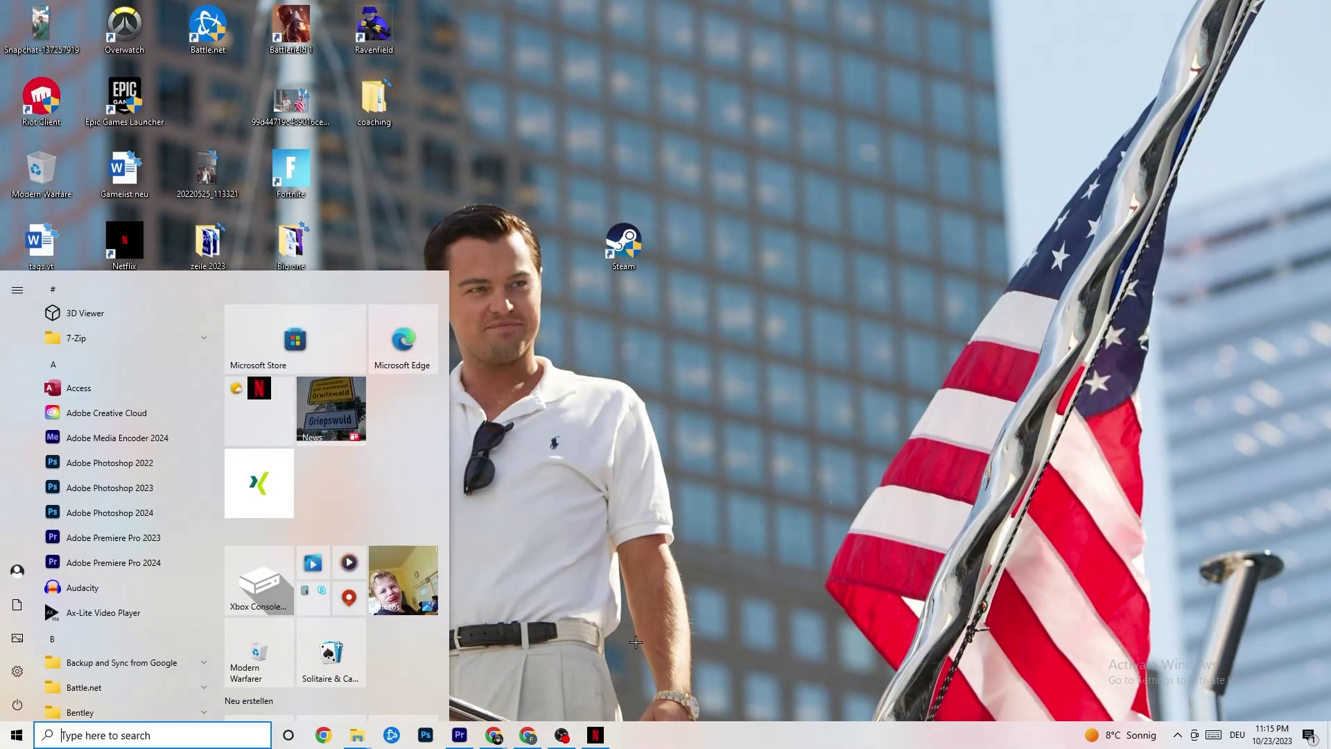
mouse_move(26, 681)
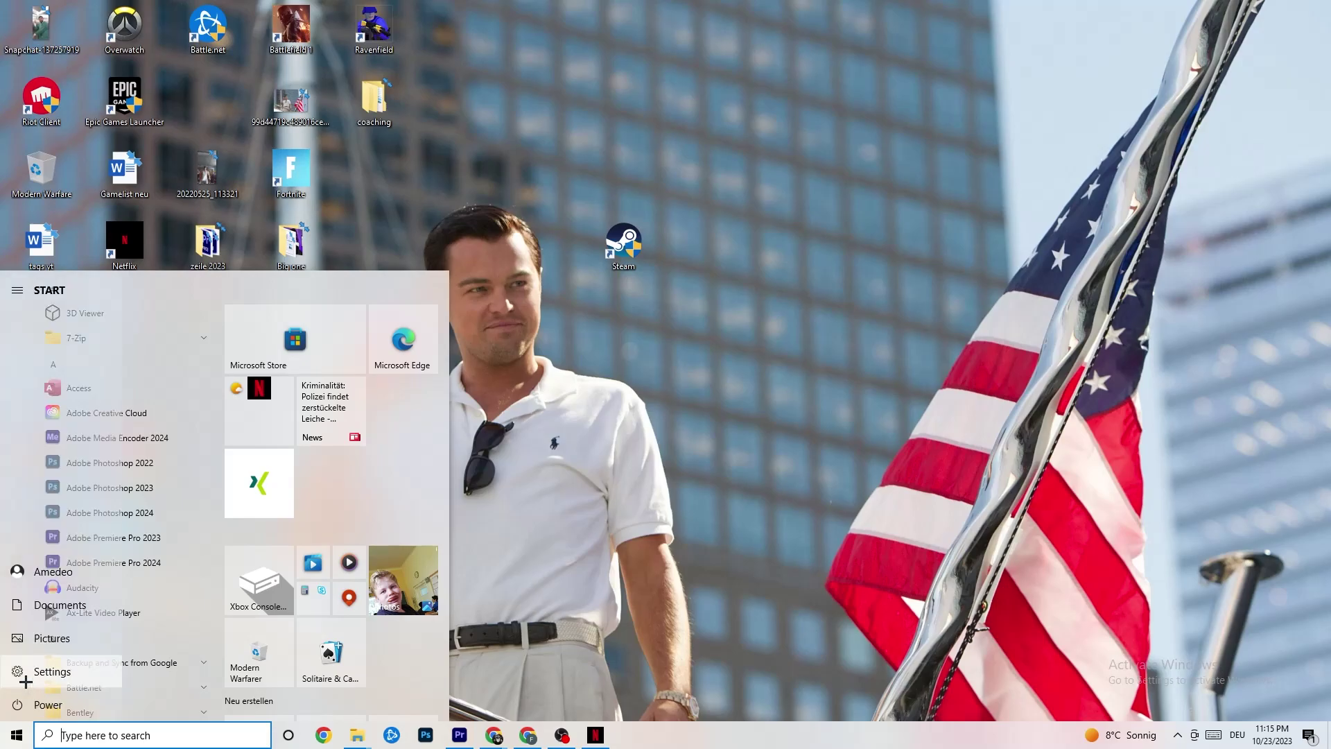
click(28, 676)
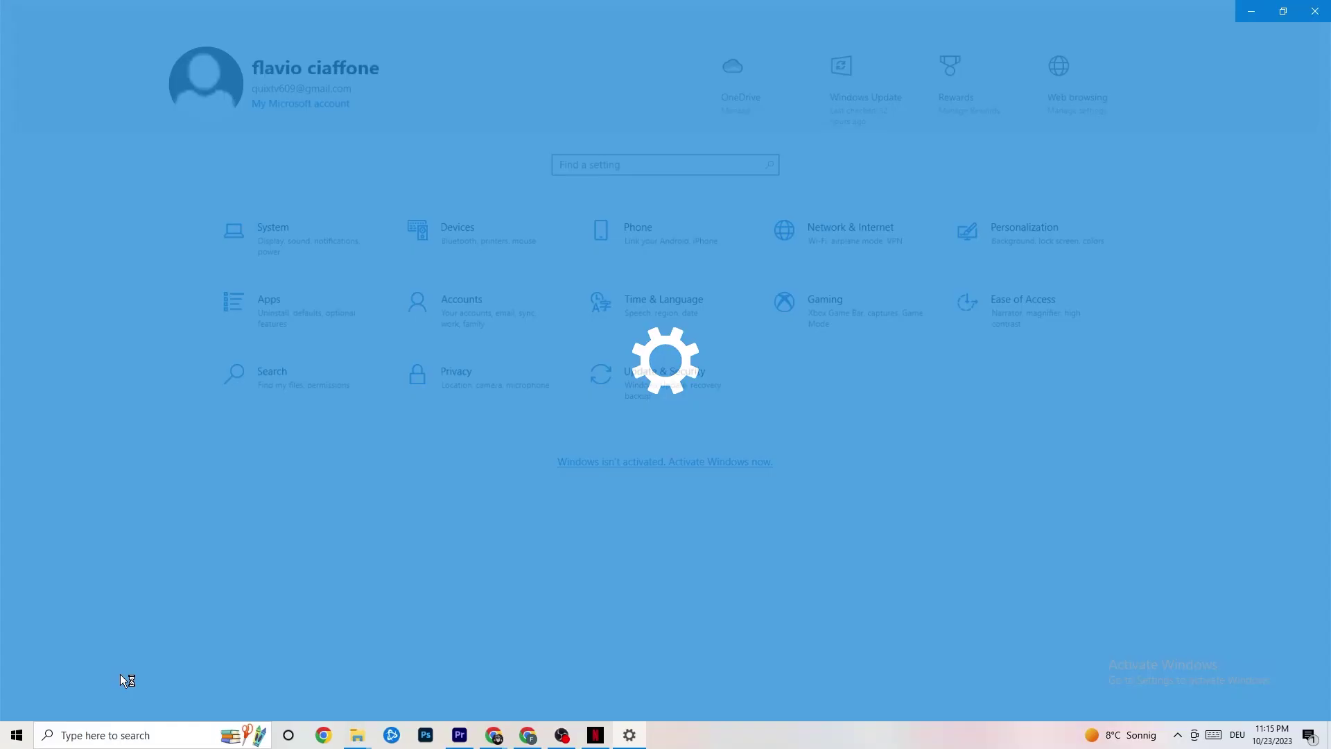
click(696, 380)
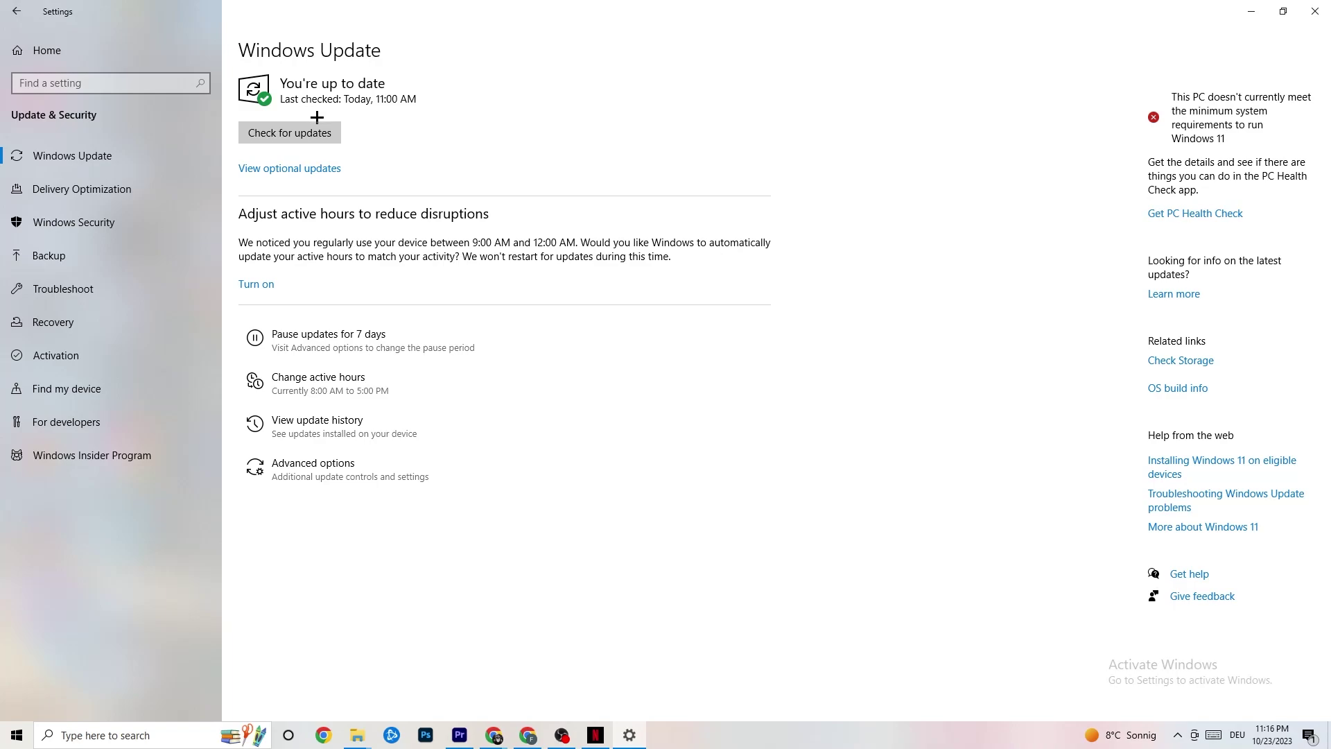
click(1315, 11)
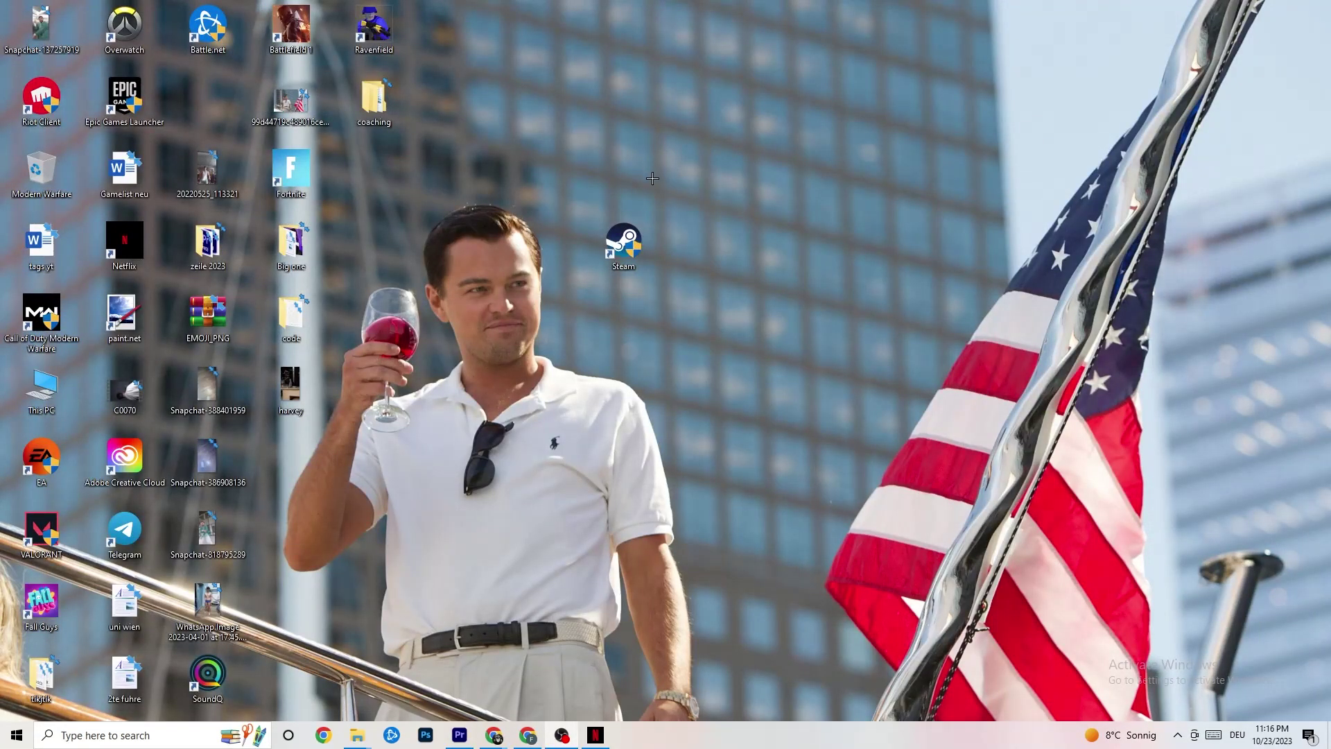
- Open Task Manager in a maximized window and view the performance graph of the physical Ethernet adapter
drag(694, 738, 720, 737)
right_click(713, 743)
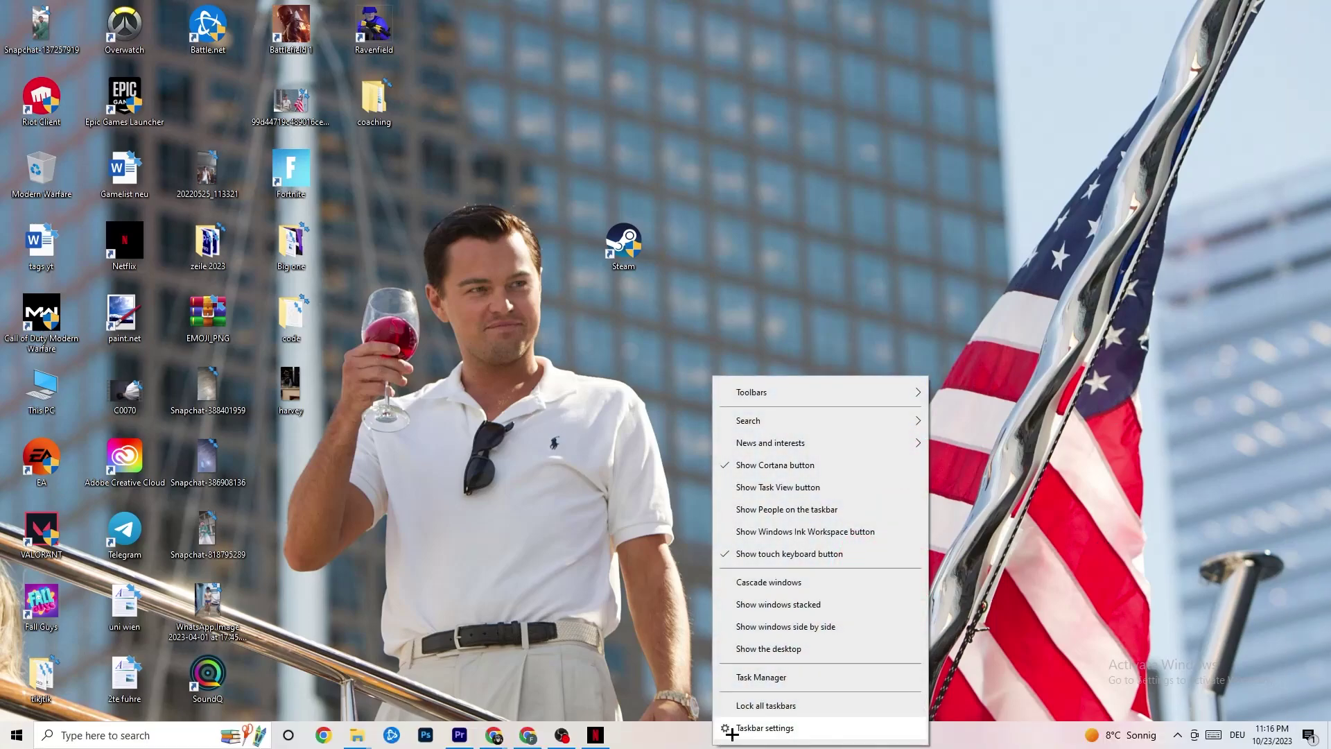
click(762, 678)
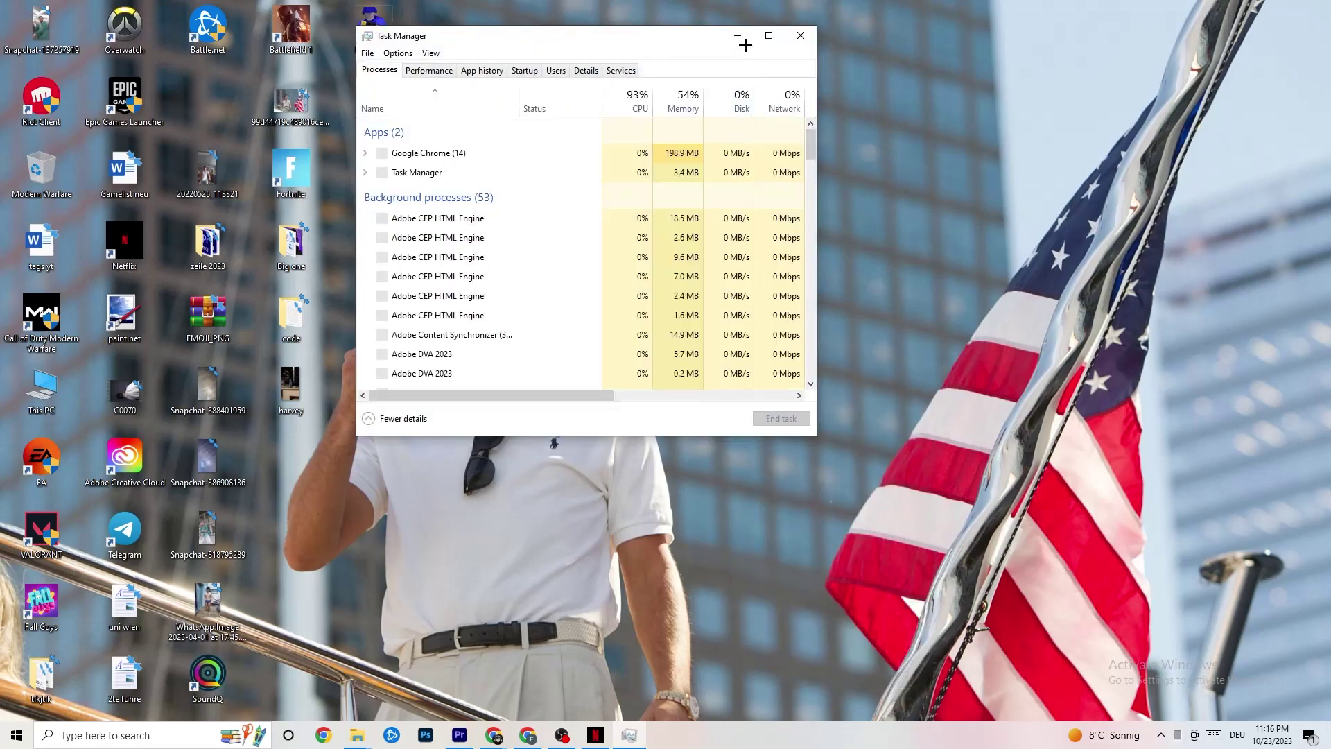
double_click(756, 31)
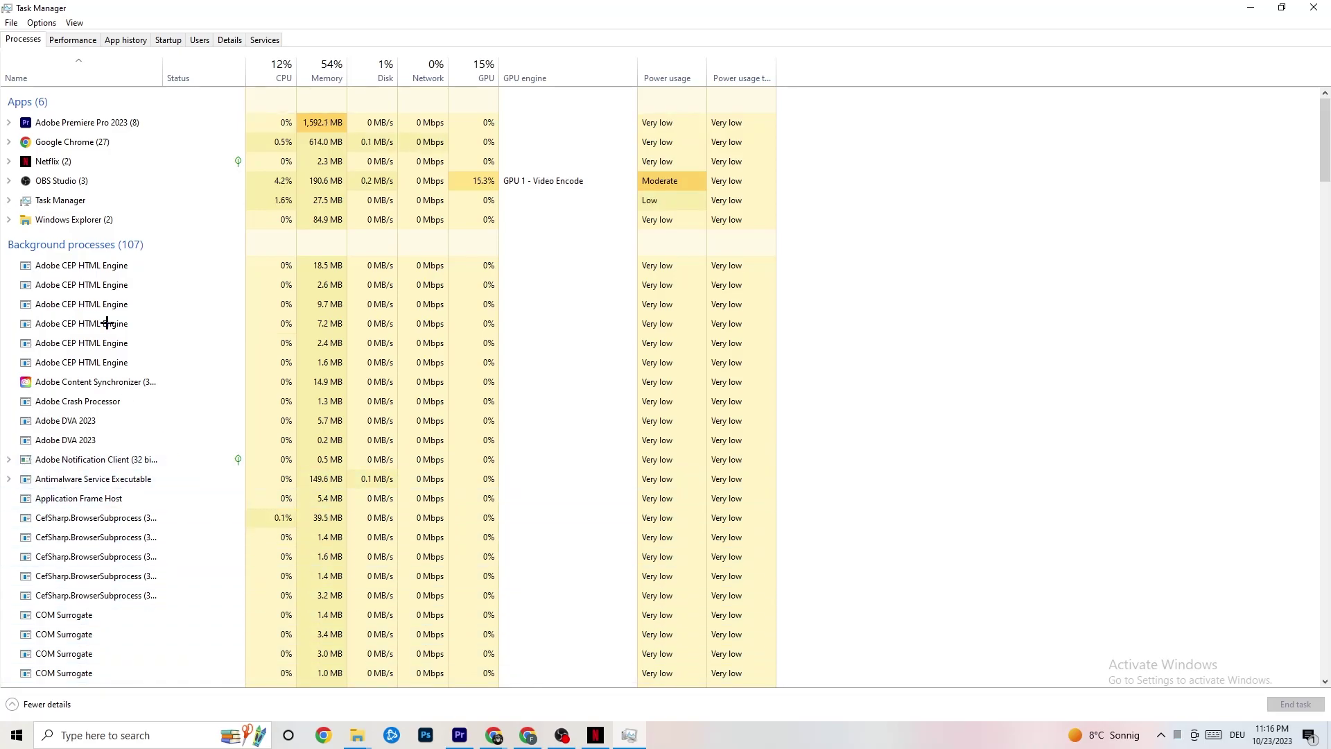
click(72, 42)
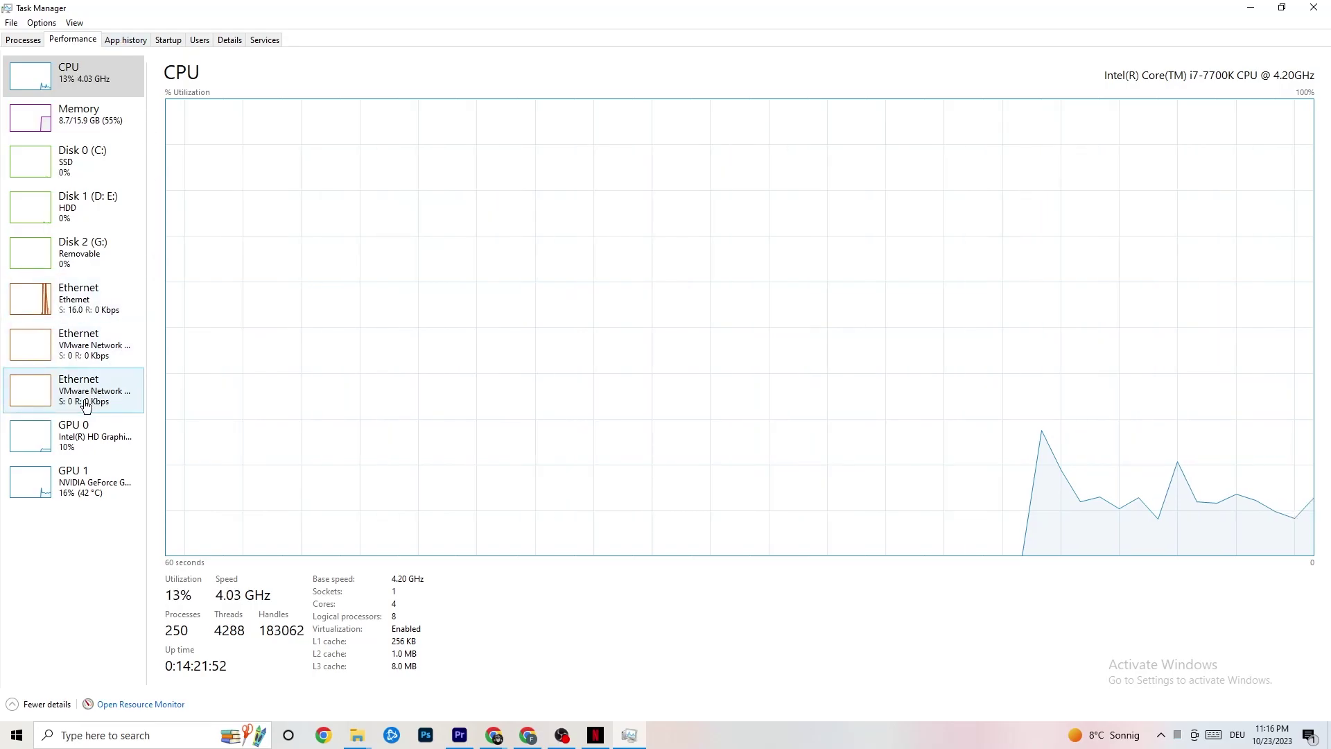
click(88, 306)
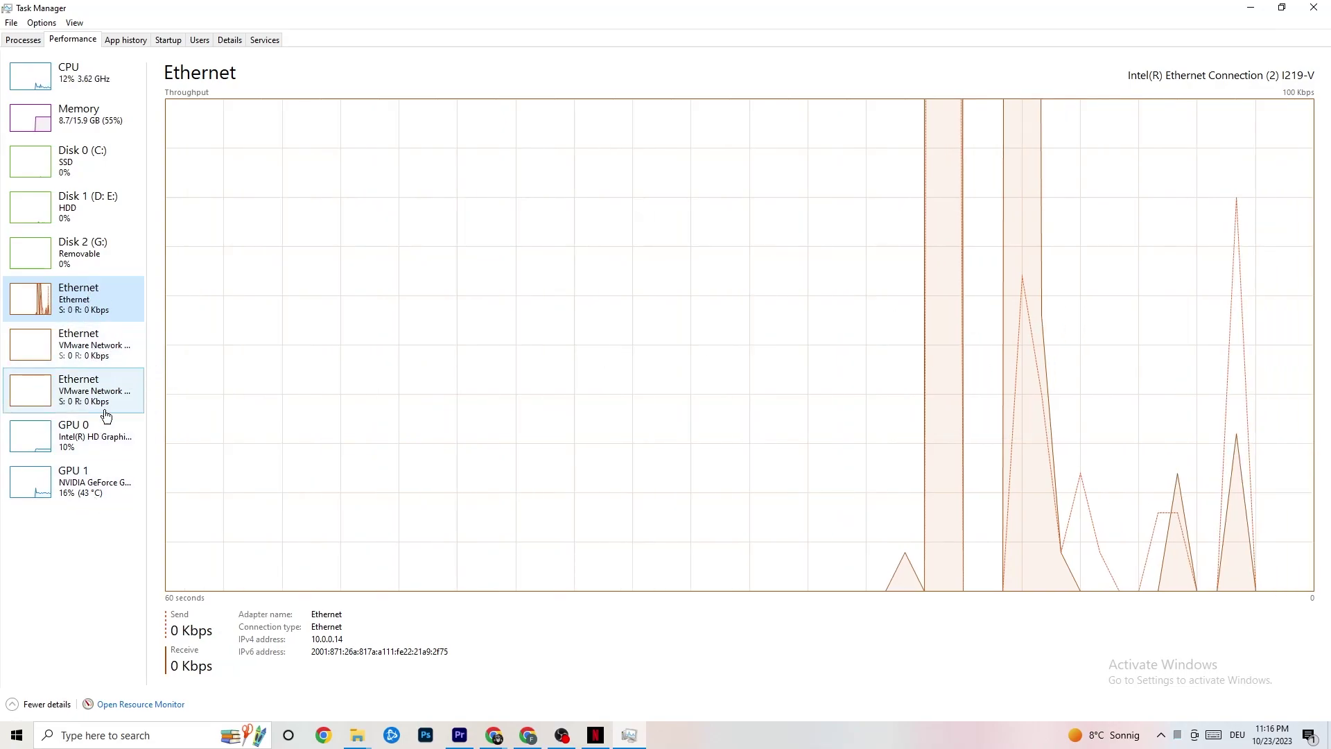
right_click(91, 690)
click(233, 717)
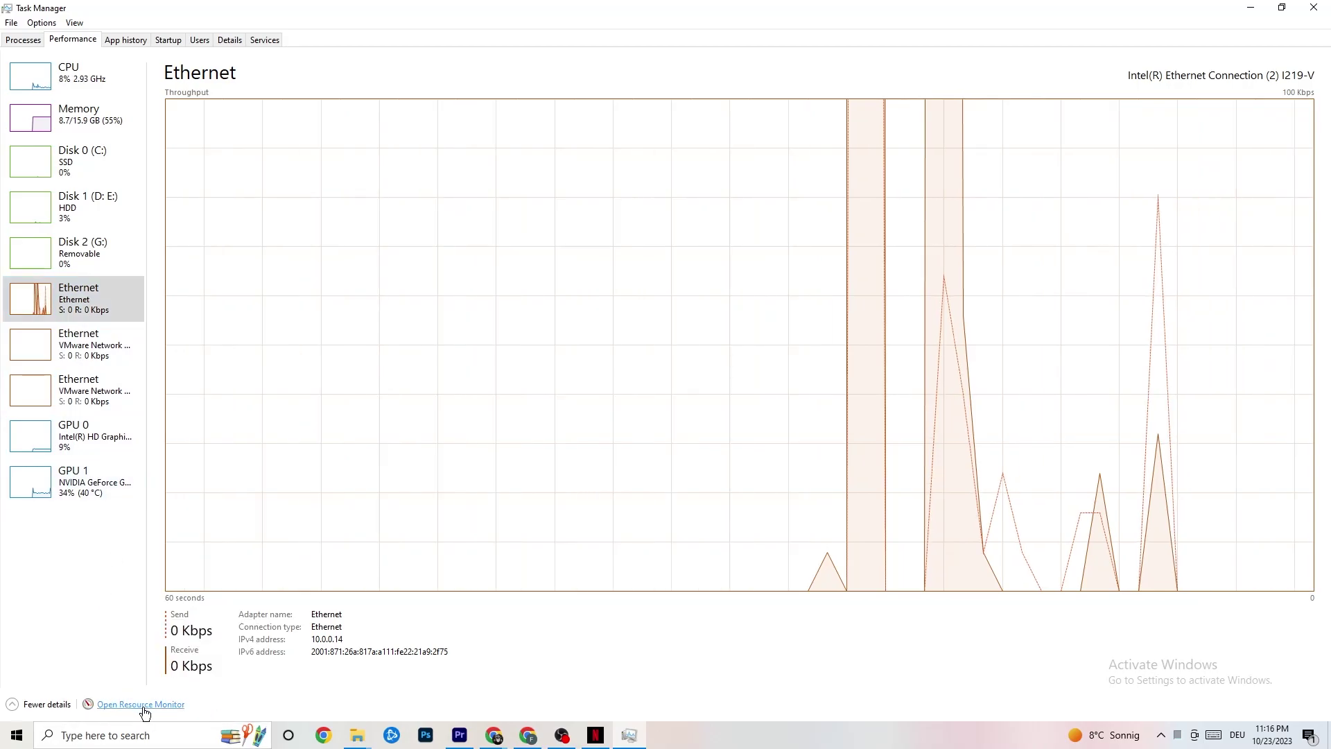
- Examine the processes with network activity and the resource overview in a maximized Resource Monitor, and close it
click(144, 705)
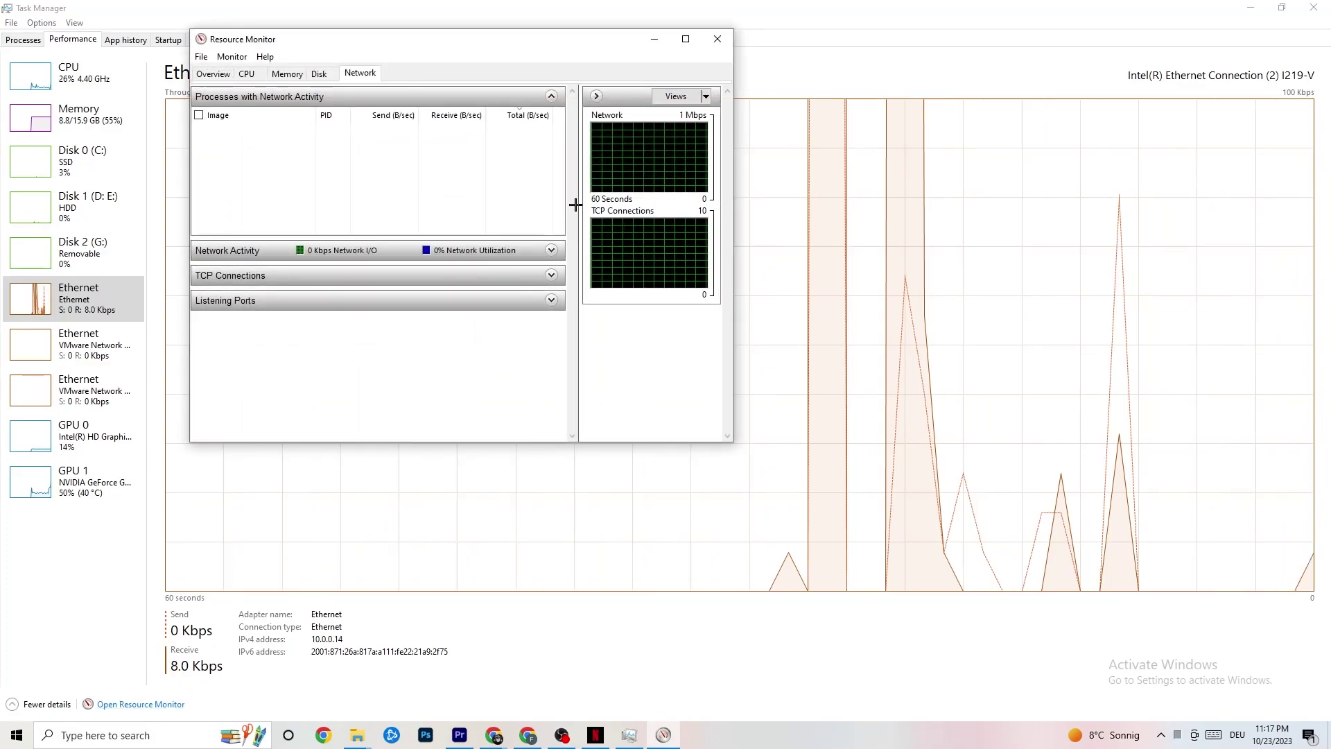
click(685, 39)
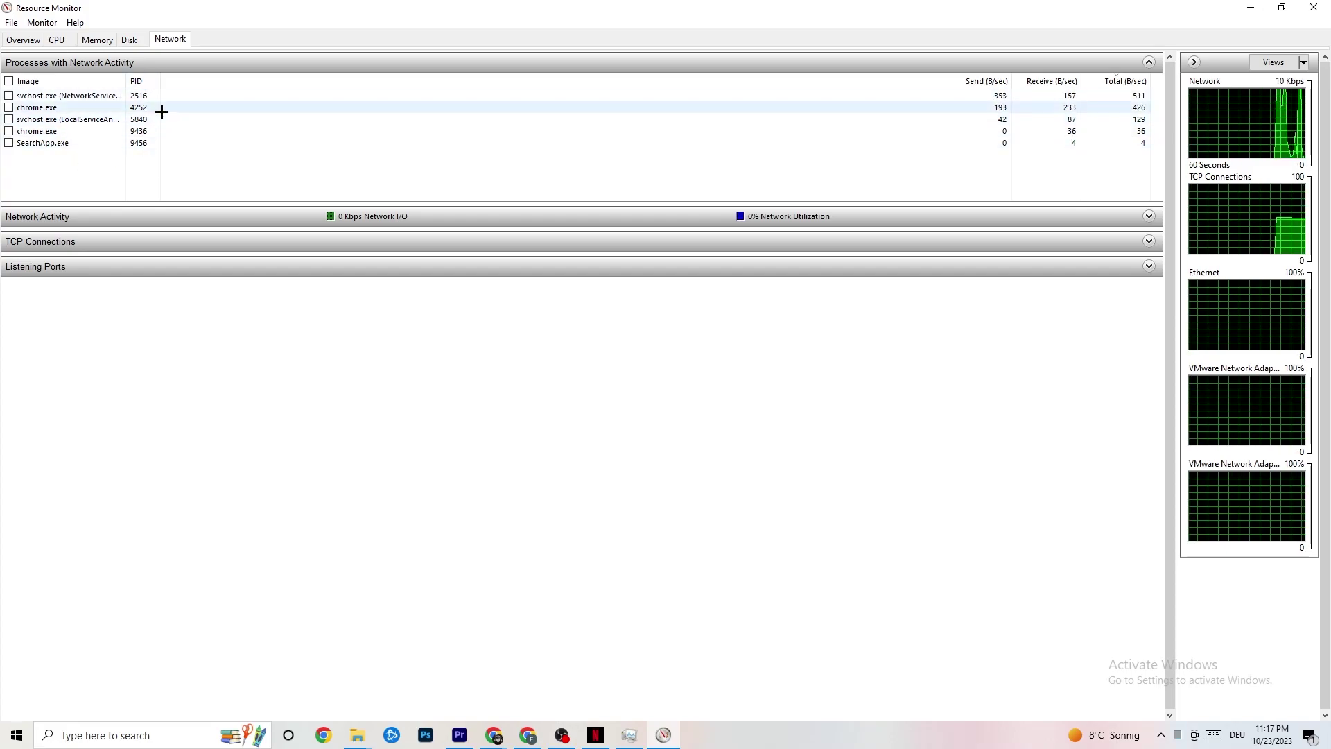
right_click(63, 143)
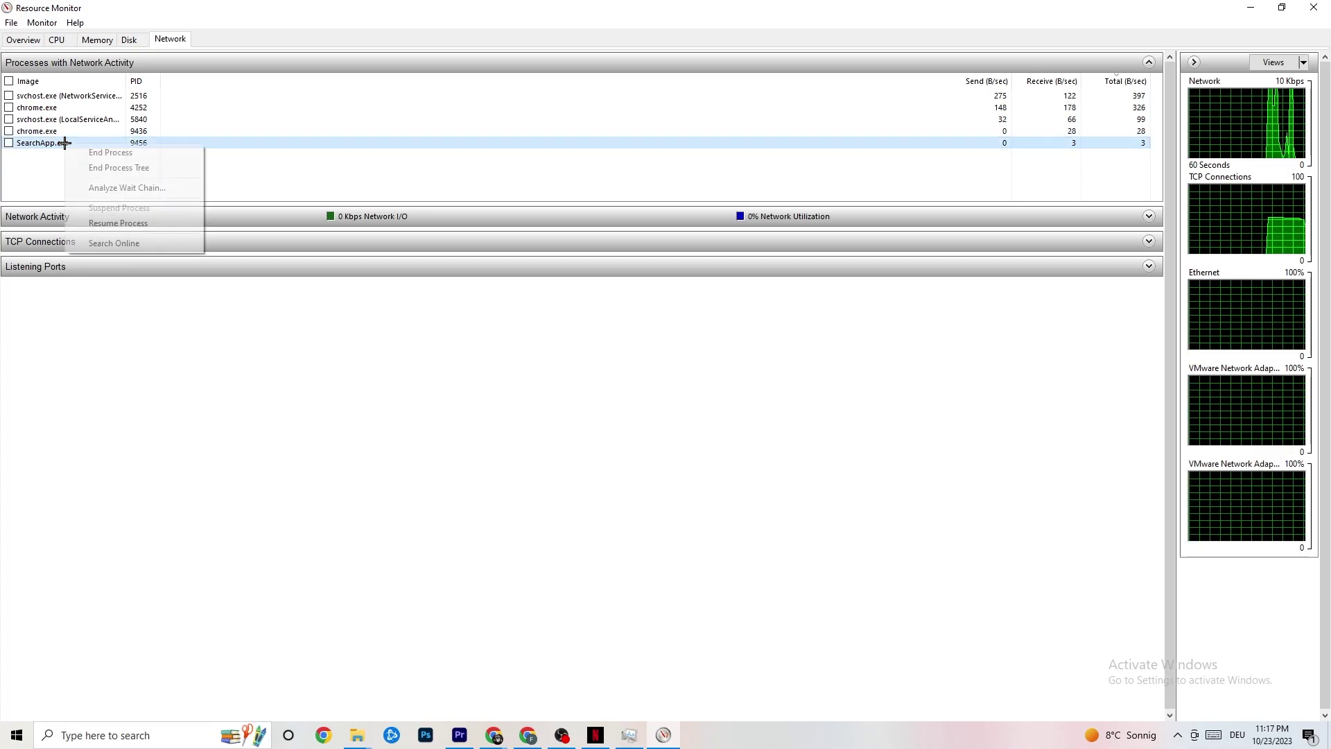
click(407, 180)
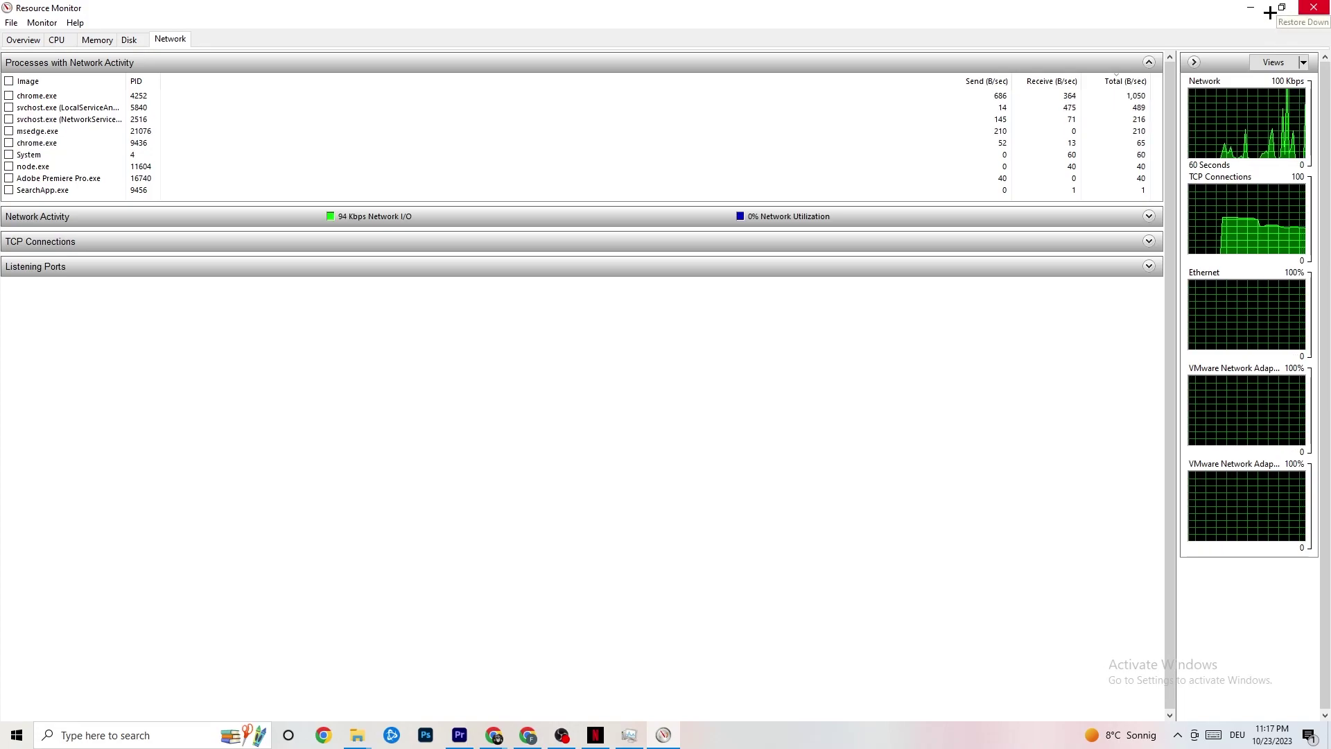
click(28, 41)
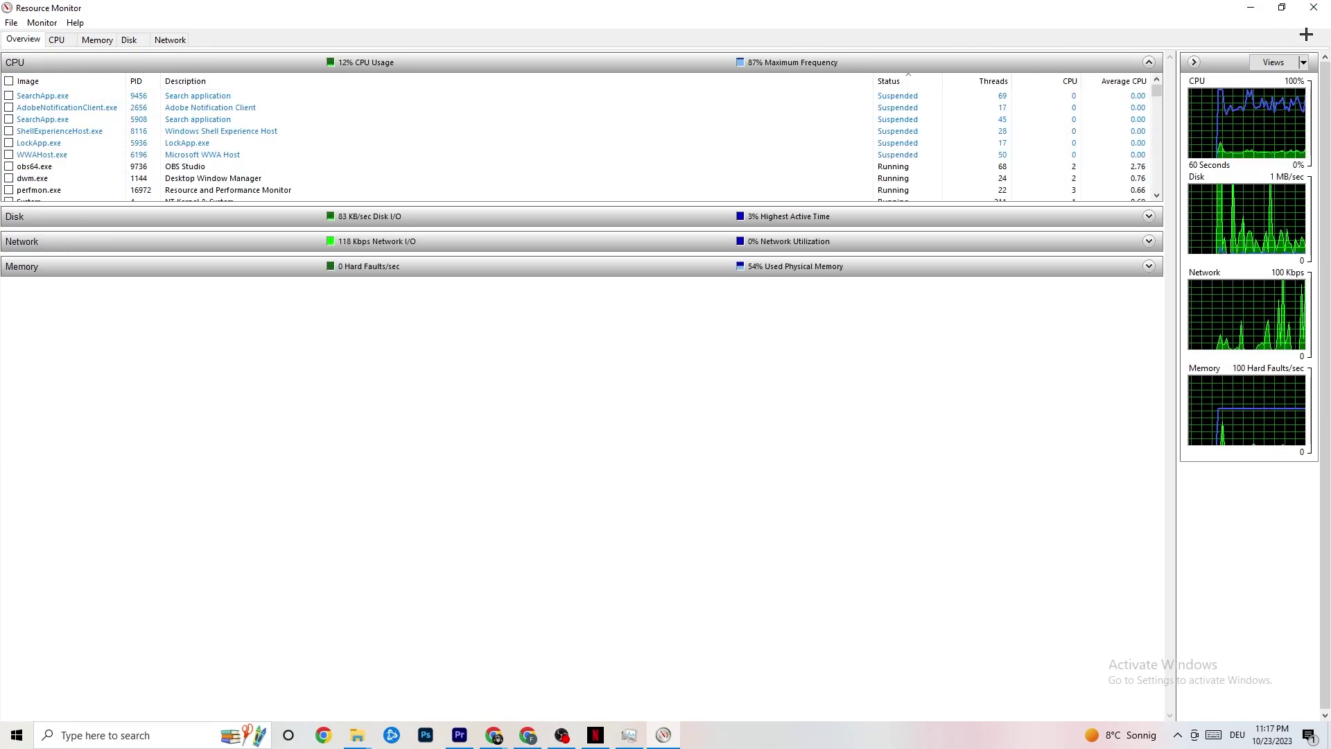
click(1313, 8)
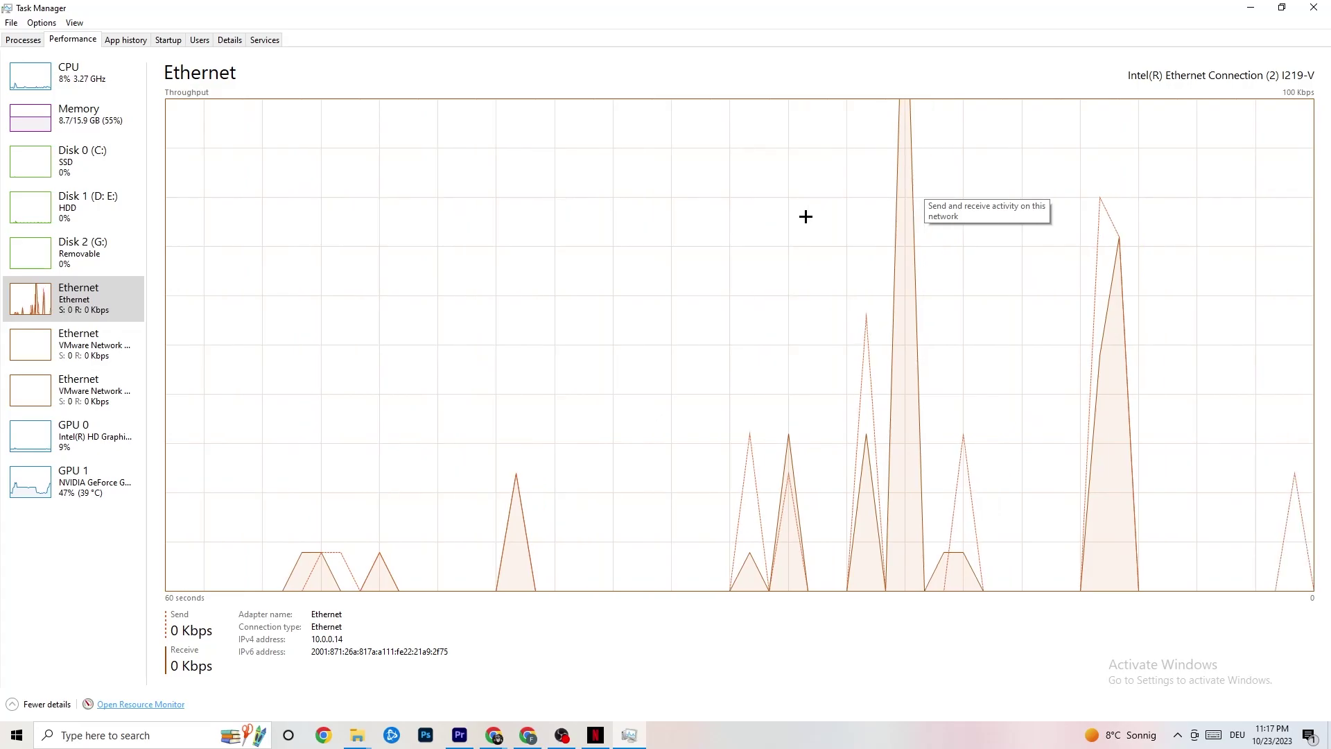
- Review the status and startup impact of the startup programs, and close Task Manager
click(172, 42)
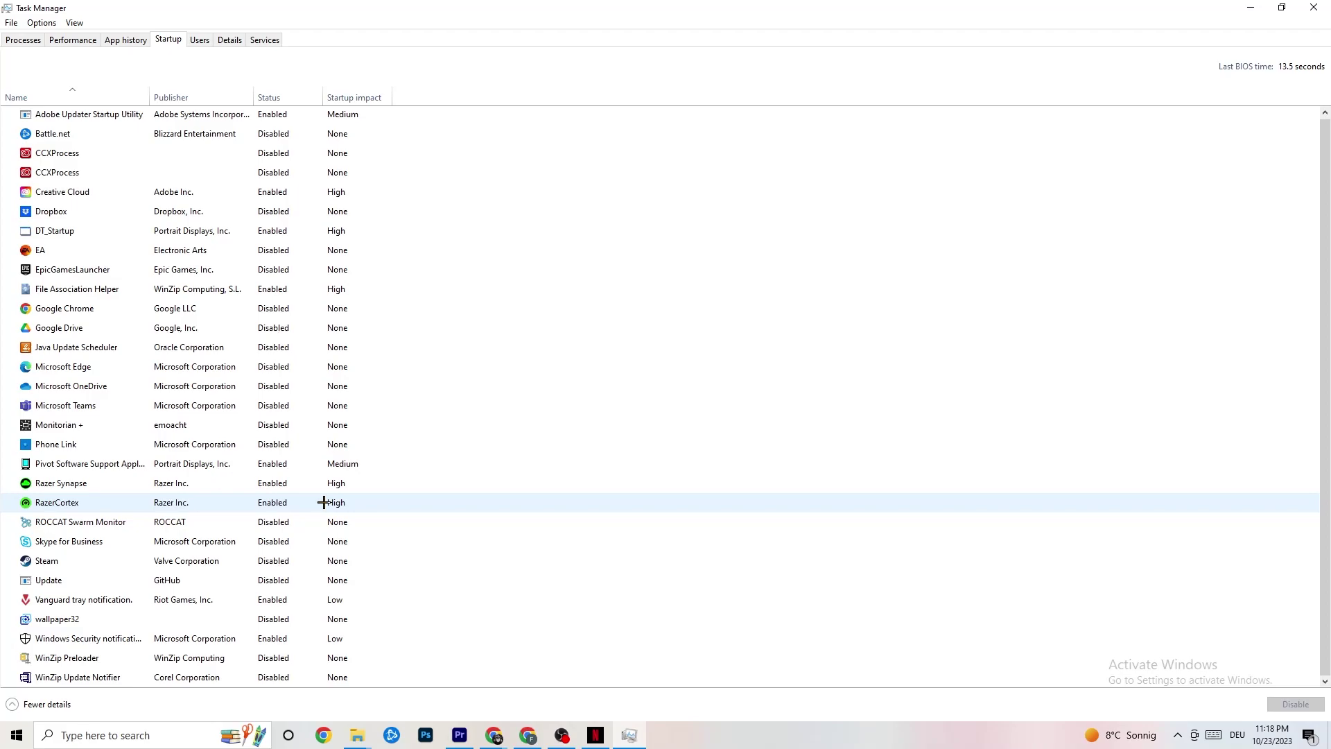
click(1321, 5)
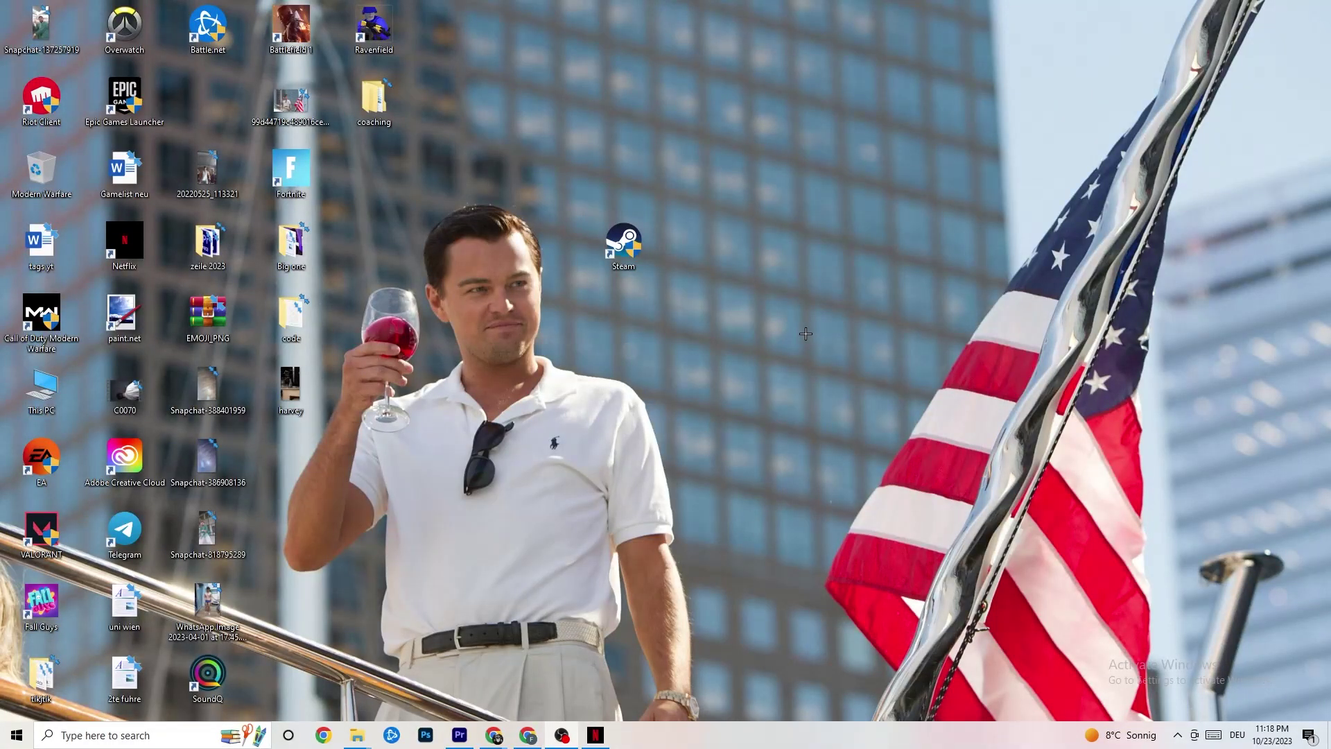